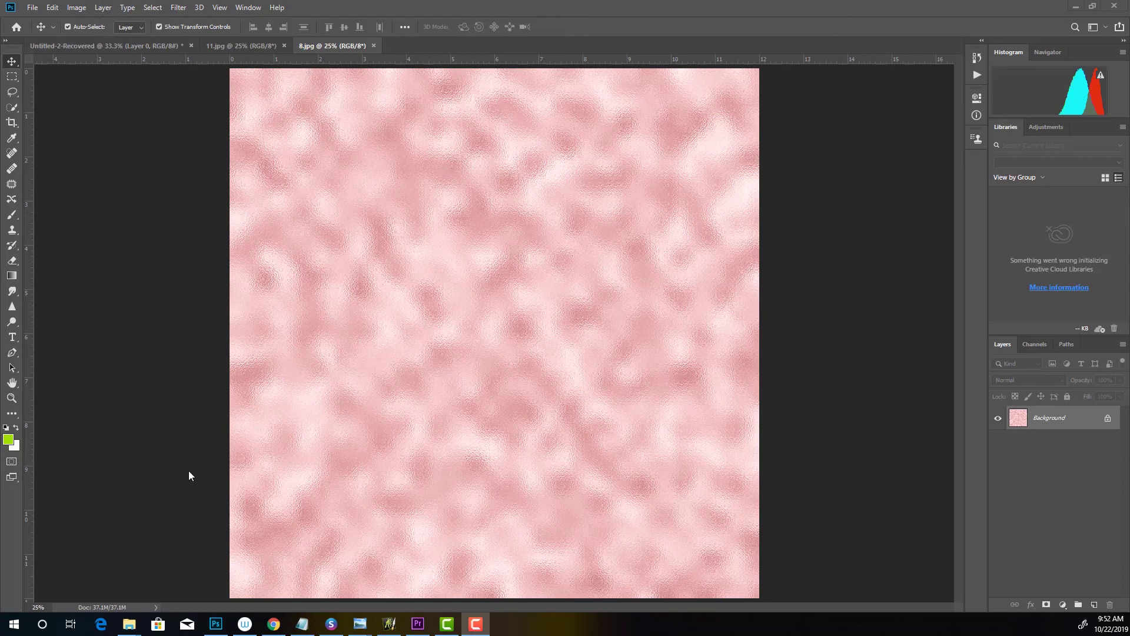
Step: Unlock the Background into Layer 0, inspect the texture at 100% zoom, then zoom back out to 25%
click(1108, 422)
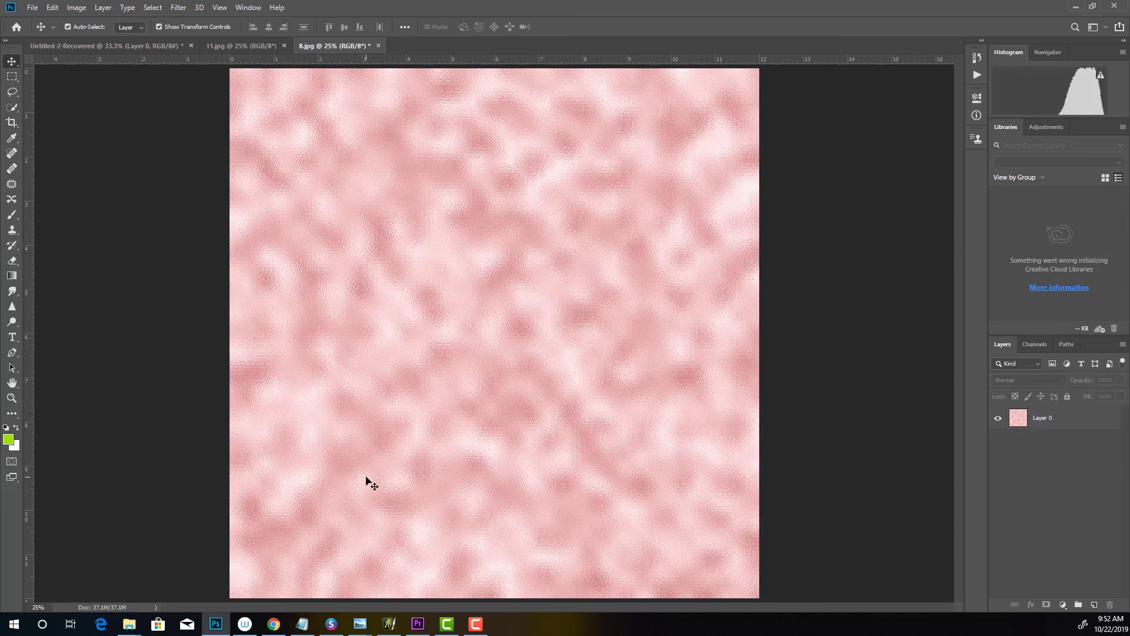
click(38, 607)
text(100%)
key(Return)
scroll(427, 473, down, 2)
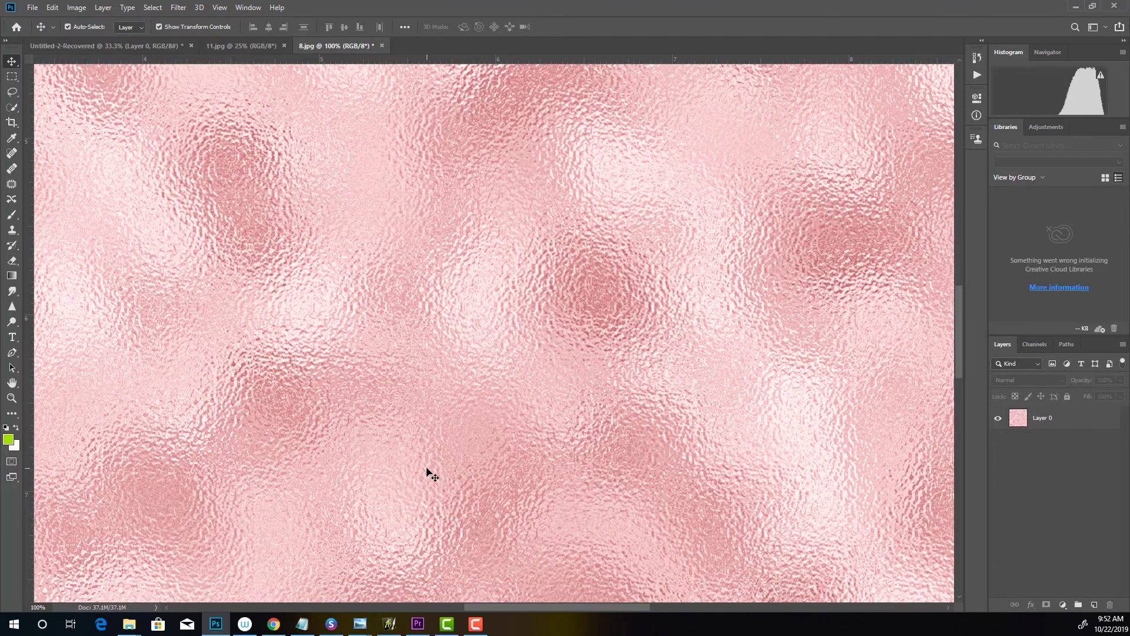
scroll(428, 473, down, 3)
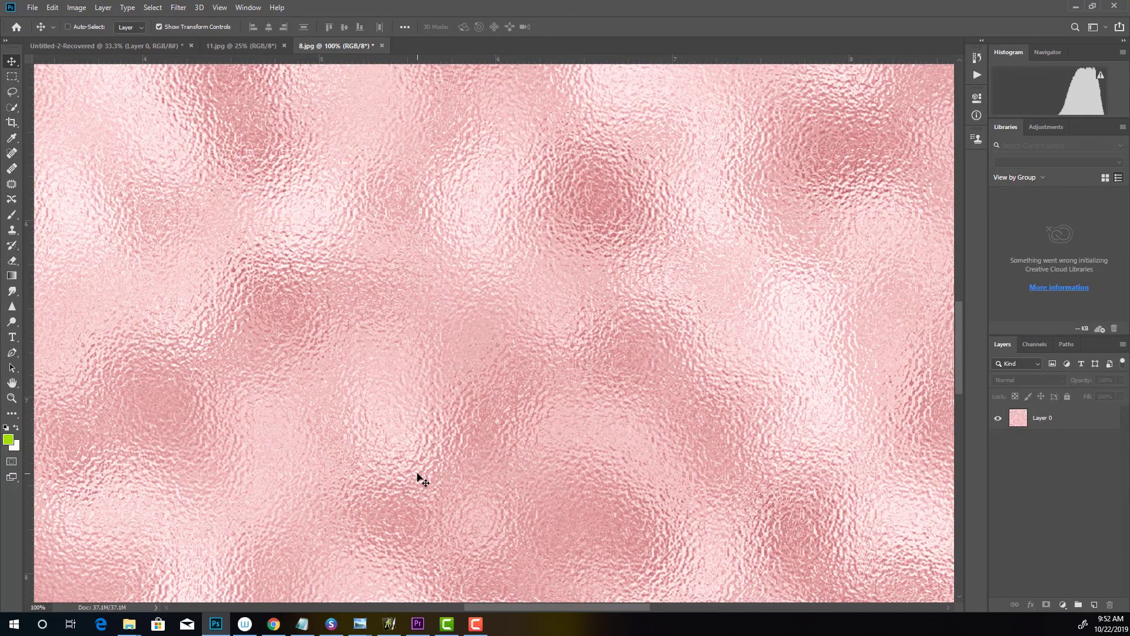
key(ctrl+minus)
key(ctrl+minus)
key(ctrl+minus)
key(ctrl+minus)
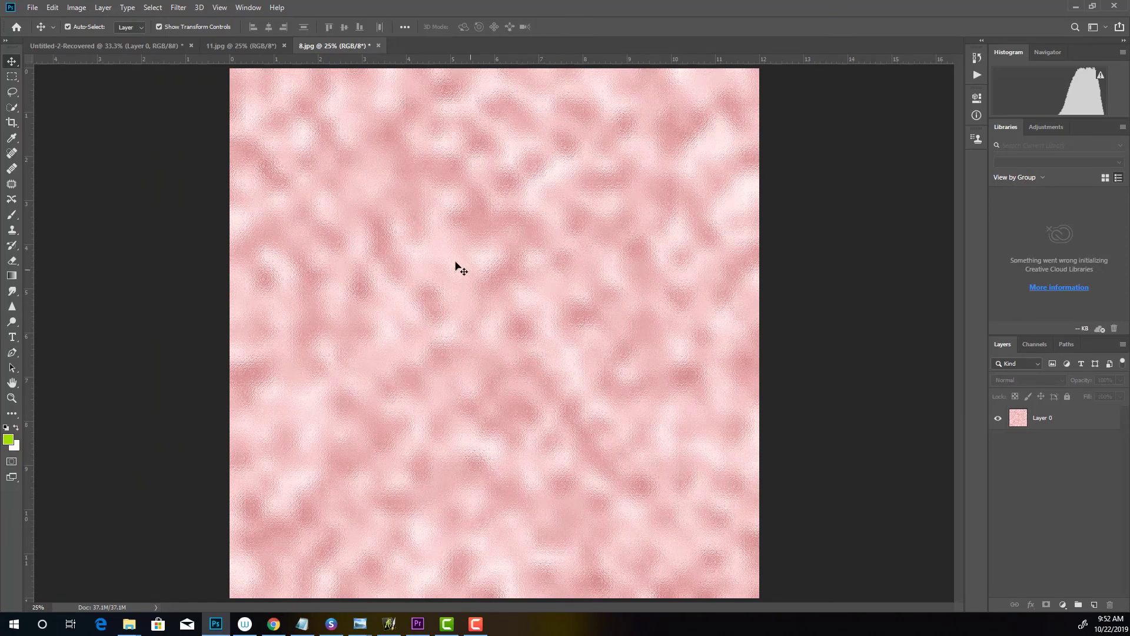
Step: Check the texture's current Image Size, then cancel without changes
click(76, 7)
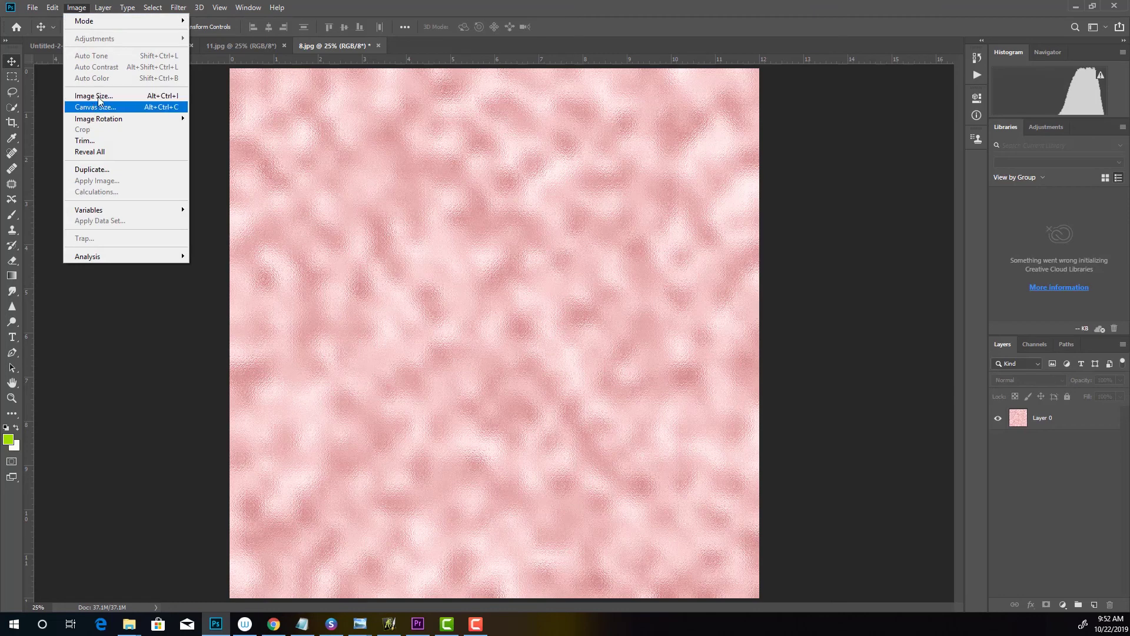
click(98, 96)
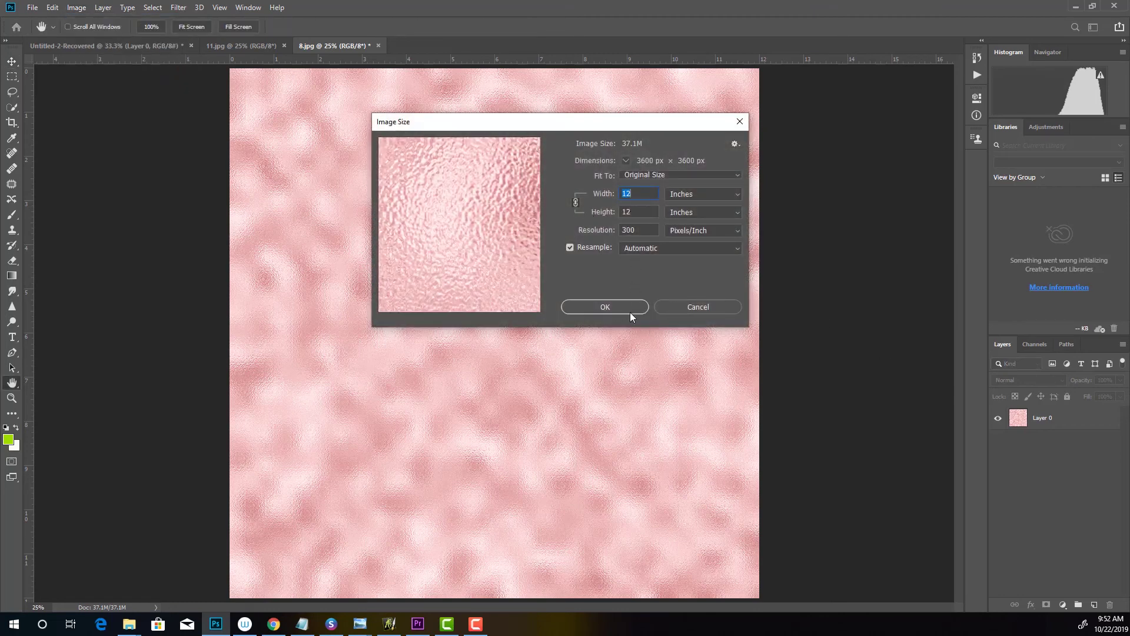
click(725, 310)
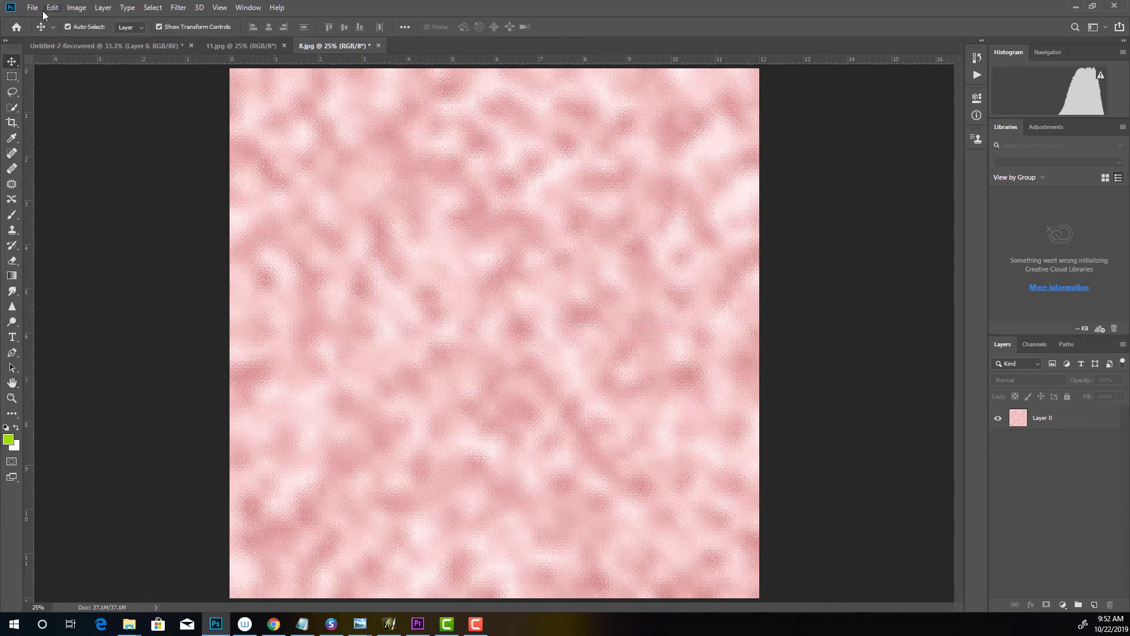
Step: Set up a new document at 10 × 10 inches and 300 pixels per inch
click(33, 7)
click(36, 21)
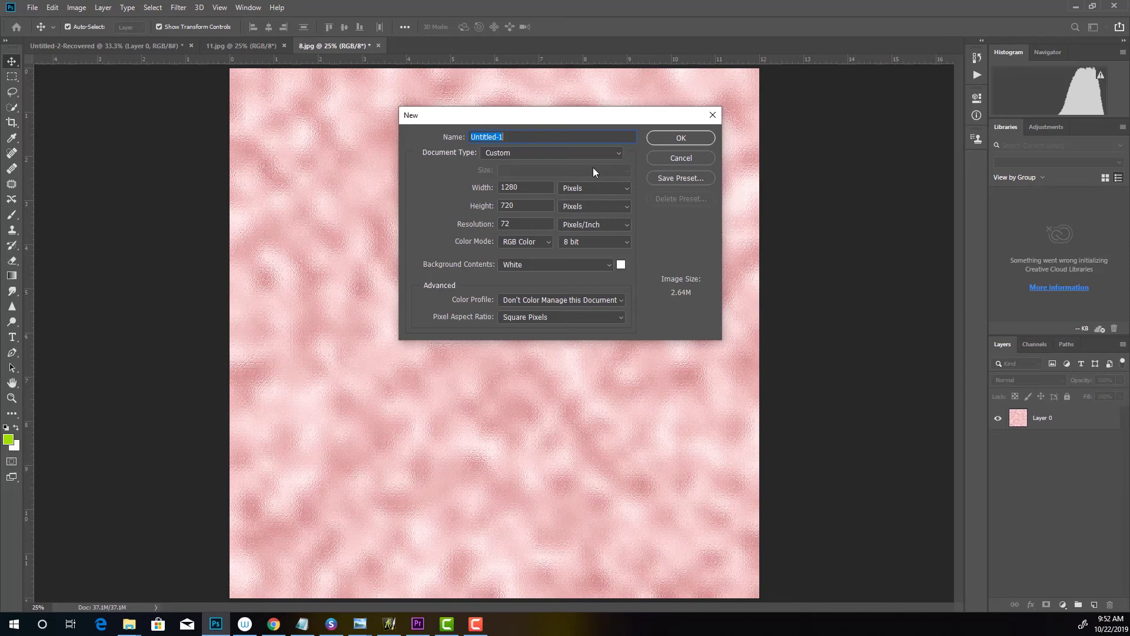
click(570, 186)
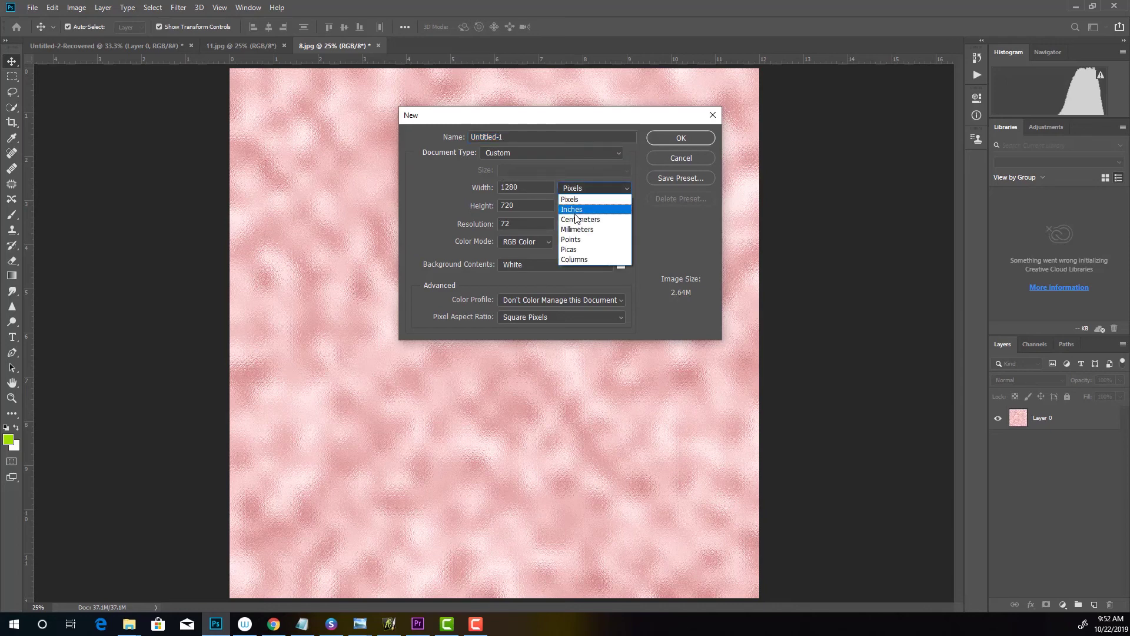
click(575, 200)
double_click(534, 193)
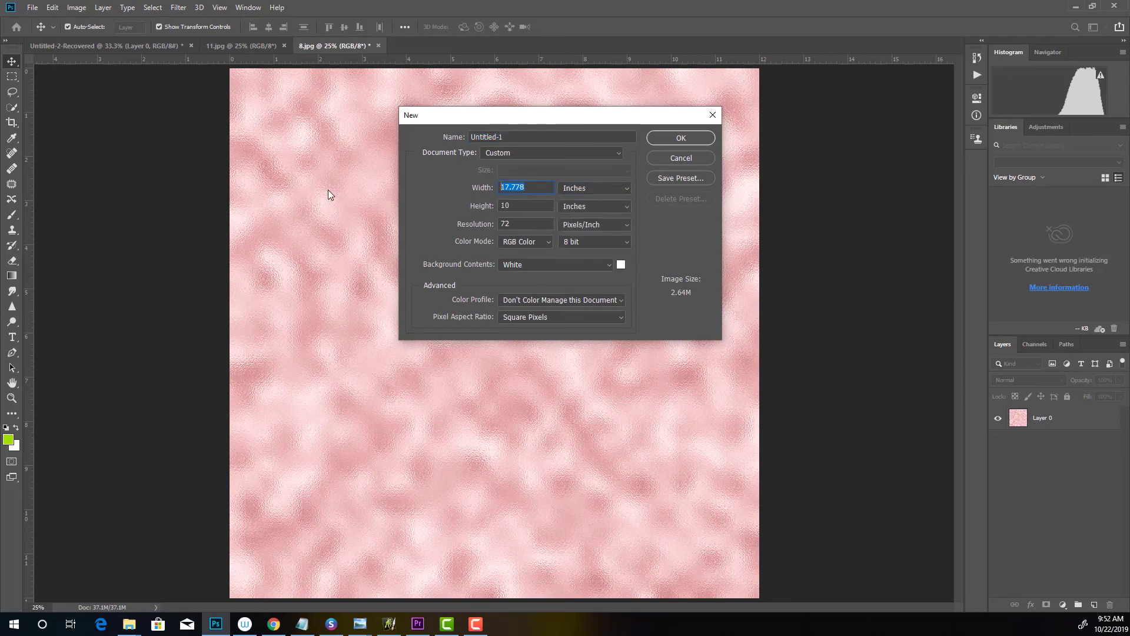
text(10)
key(Tab)
key(Tab)
text(300)
Step: Create the Untitled-1 document, then select all of 8.jpg and its Layer 0
click(701, 138)
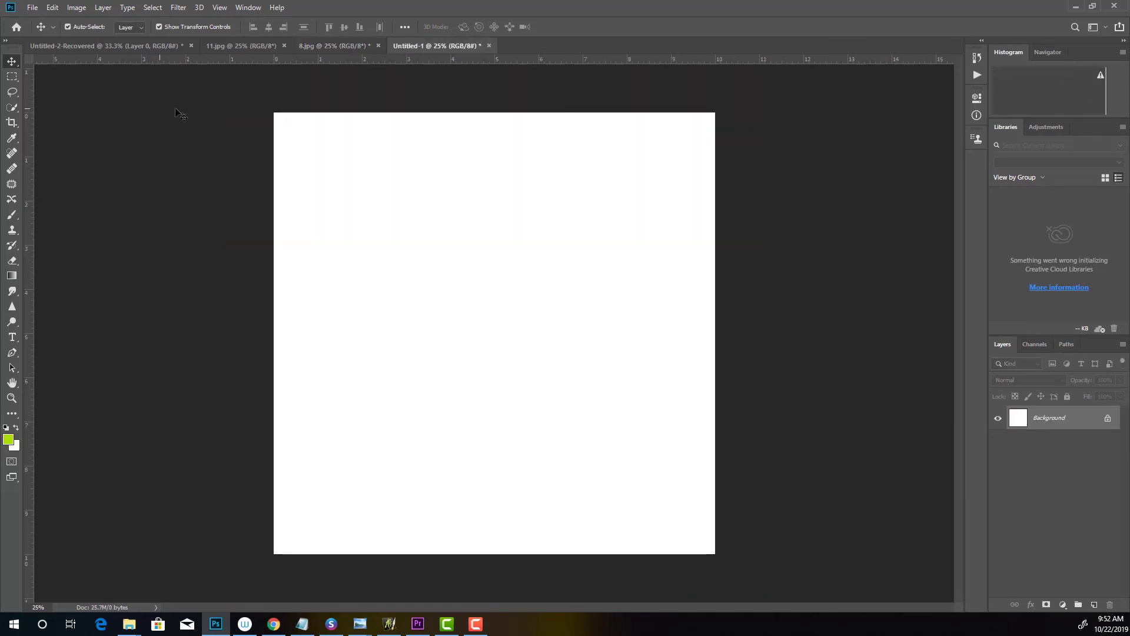
click(333, 45)
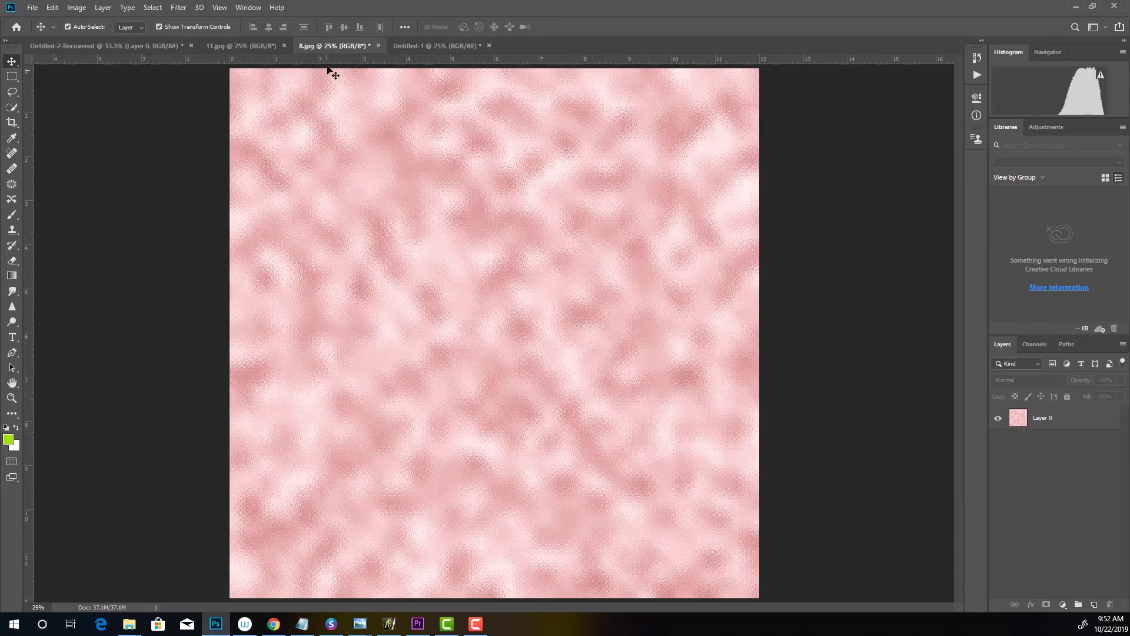
key(ctrl+a)
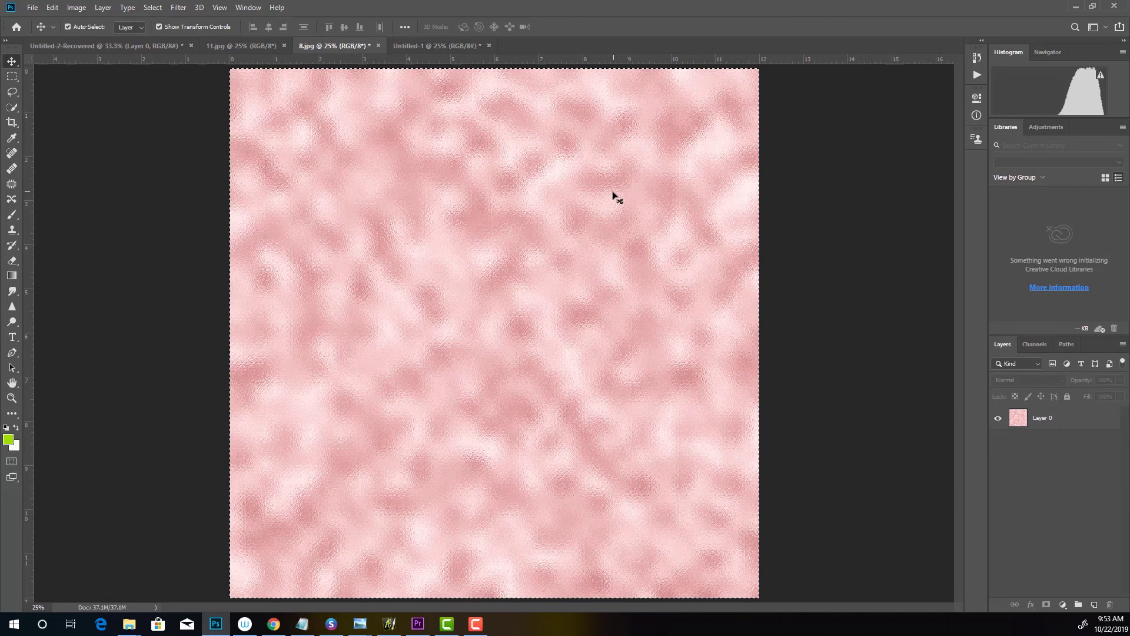
double_click(622, 4)
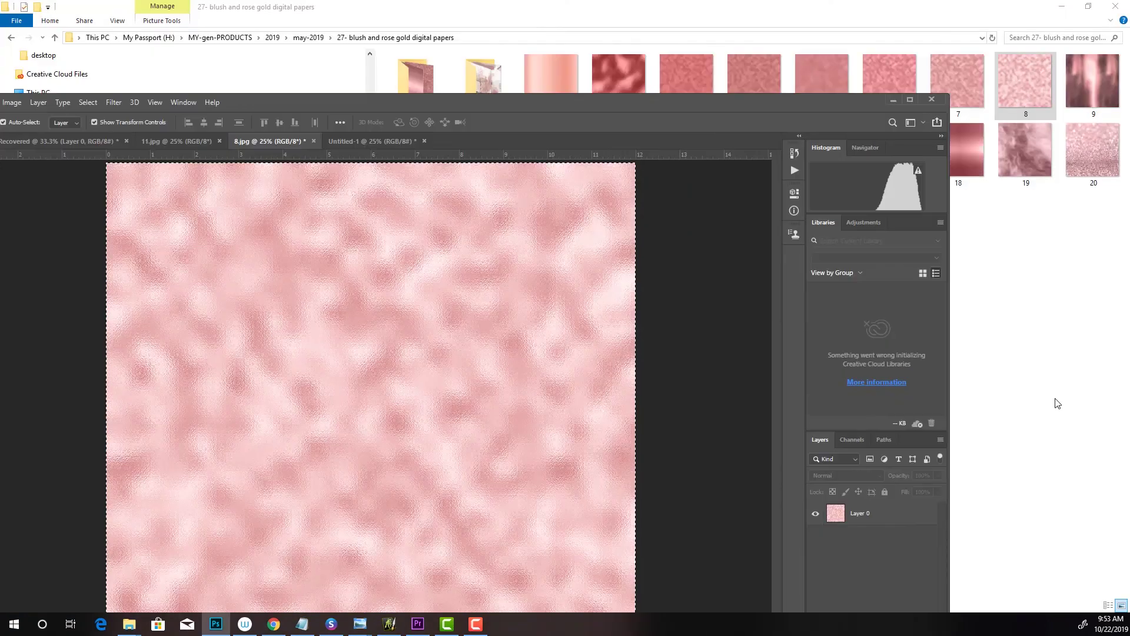
double_click(621, 100)
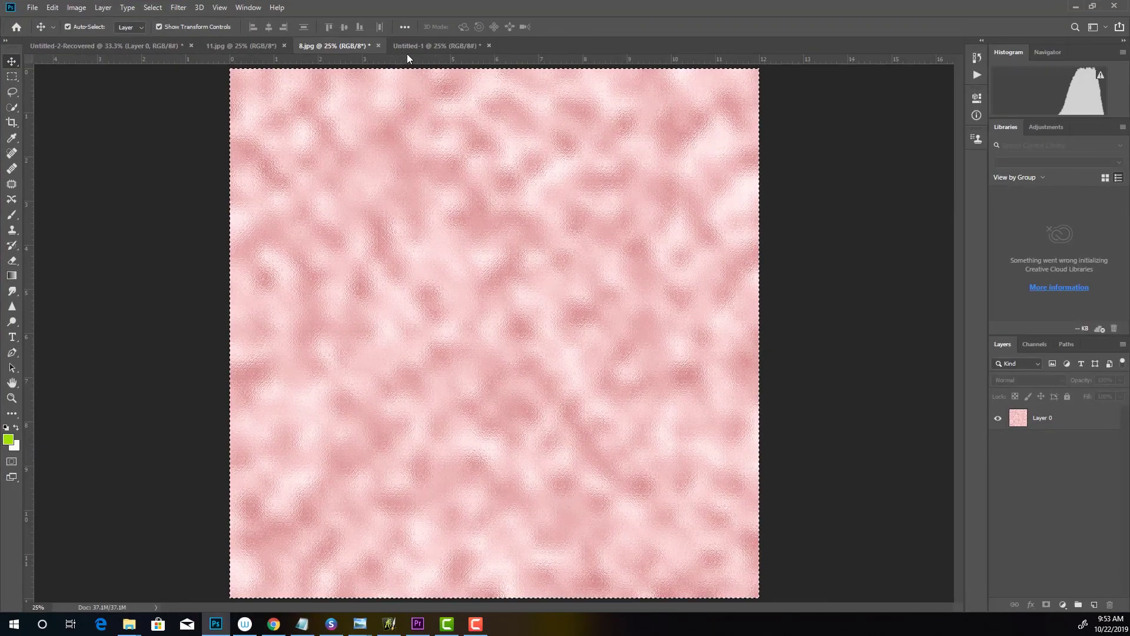
click(409, 47)
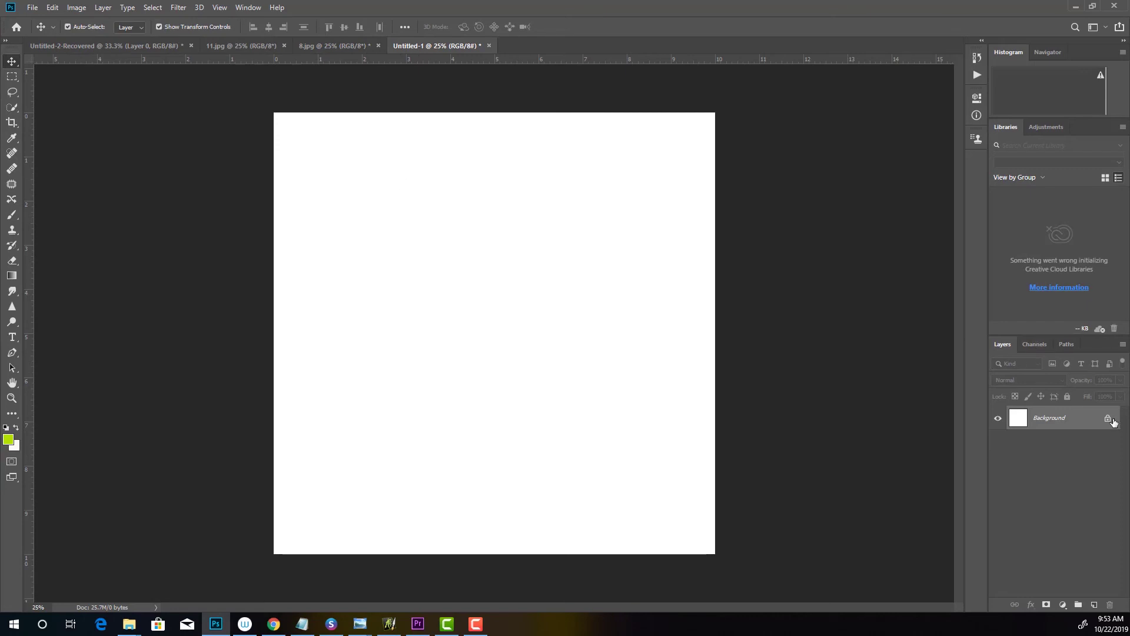
click(370, 42)
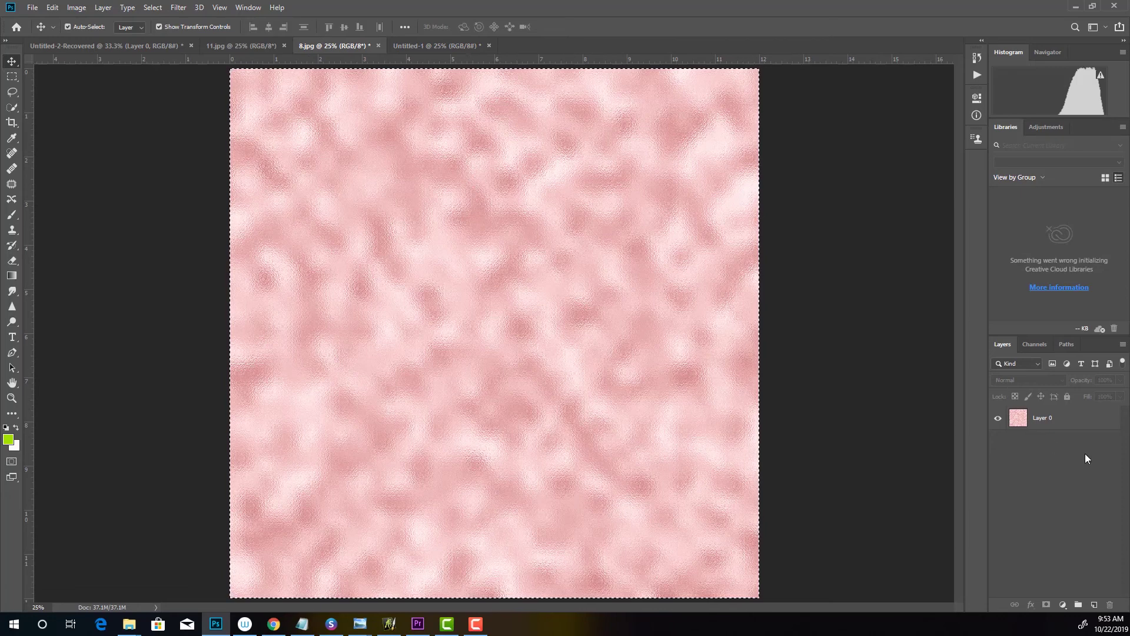
click(1060, 419)
Step: Drag the foil texture into Untitled-1 and scale it to cover the whole canvas
drag(628, 334, 479, 172)
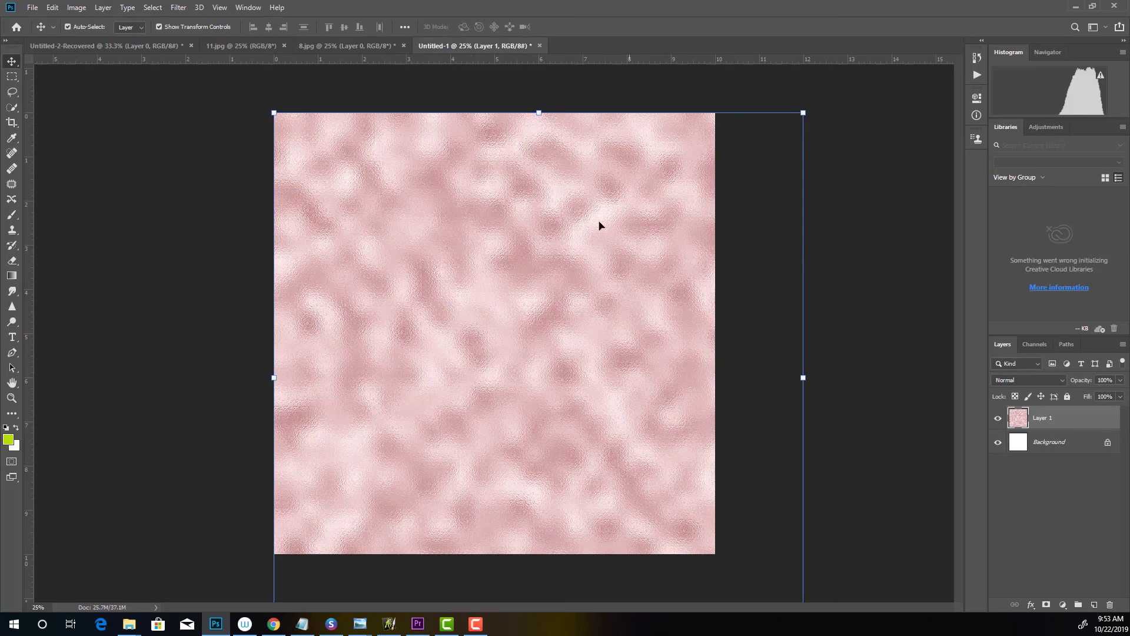
drag(598, 222, 534, 170)
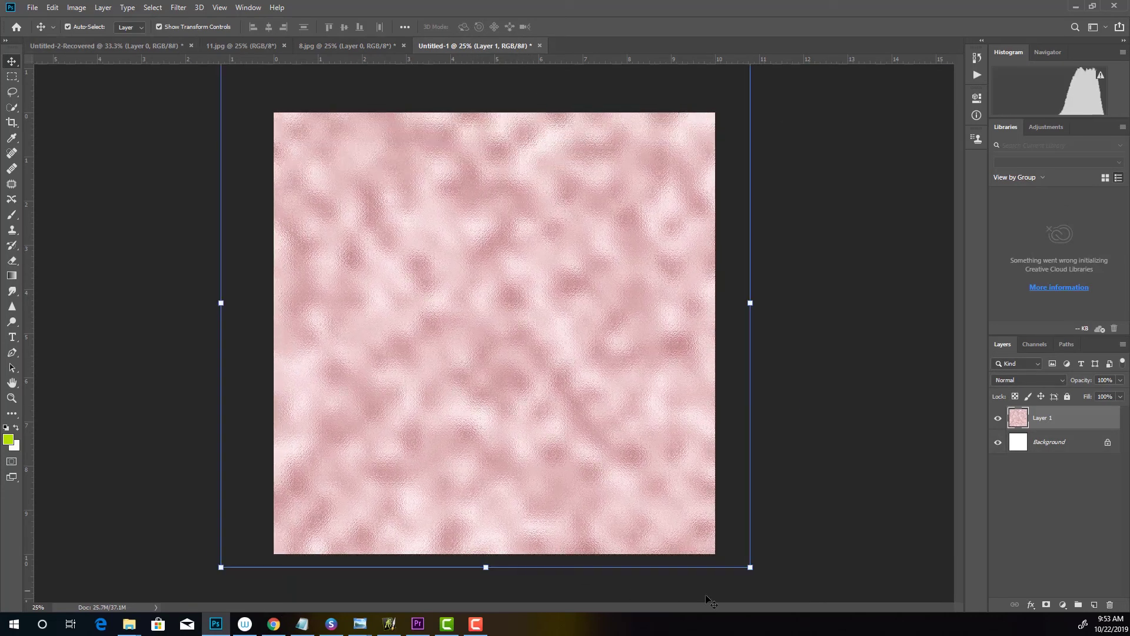
drag(733, 555, 612, 433)
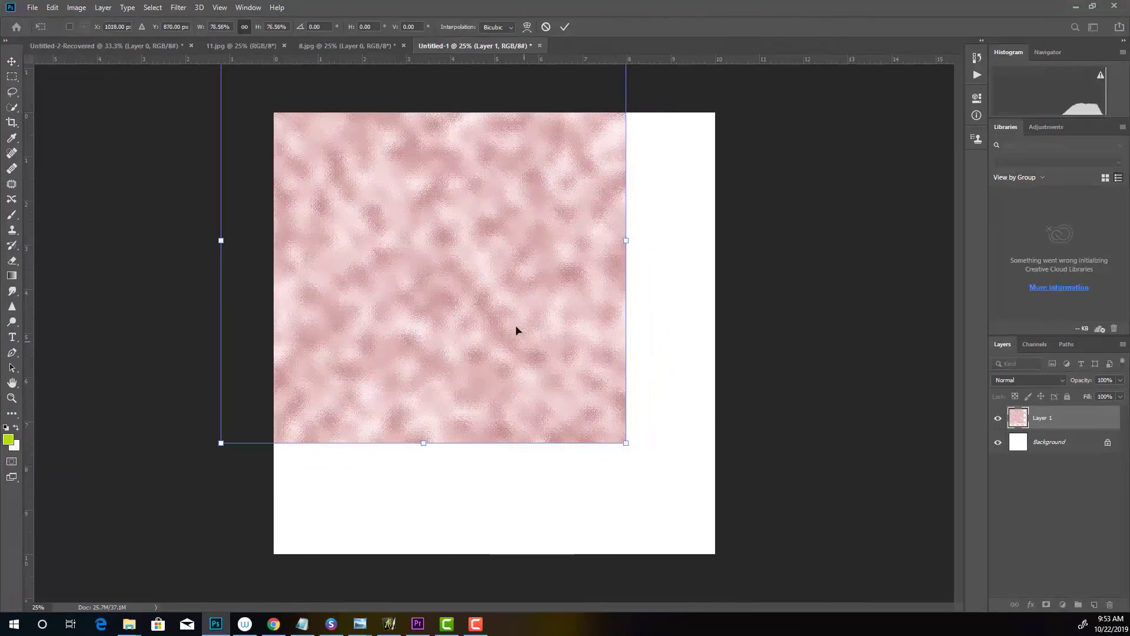
drag(517, 328, 608, 442)
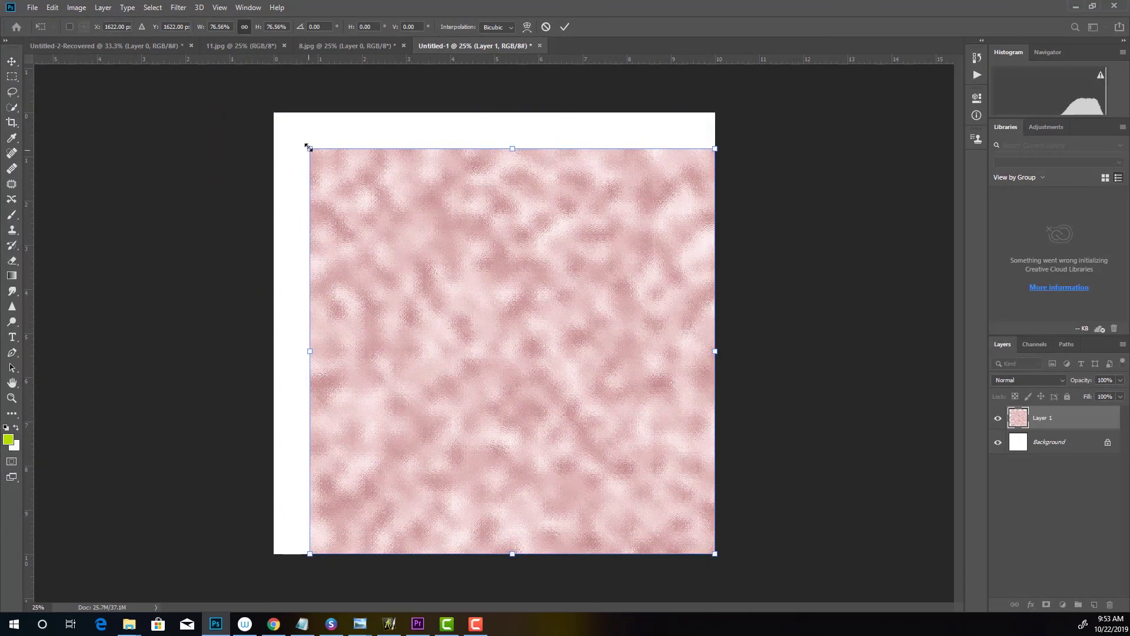
drag(309, 148, 271, 111)
key(Return)
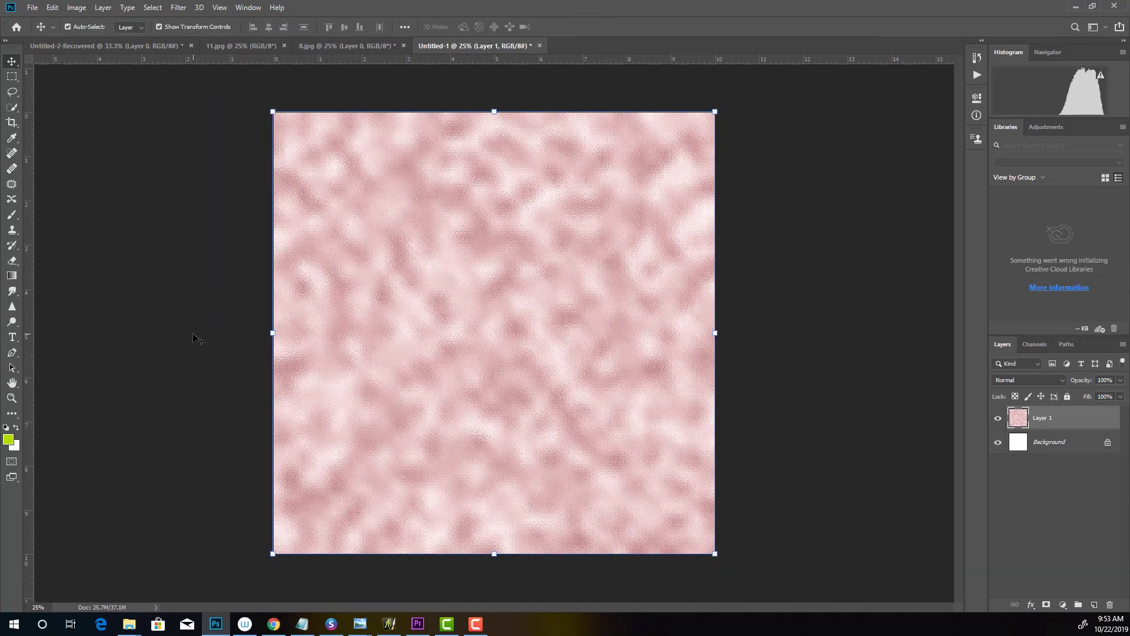
Step: Deselect Layer 1 and bring up the FX Box extension panel beside the canvas
click(830, 285)
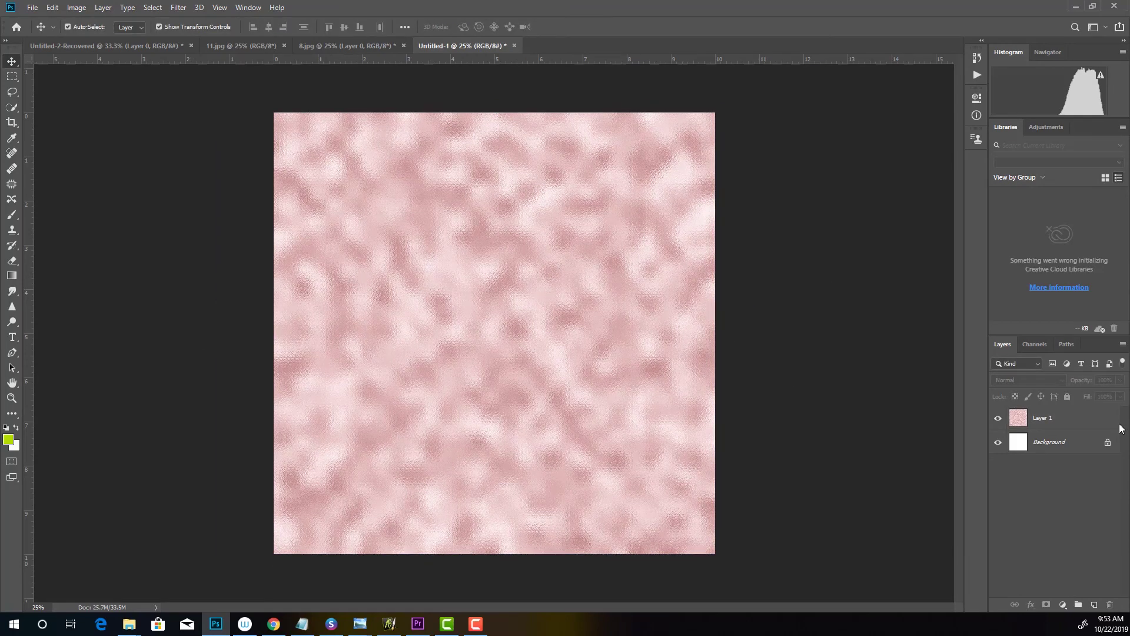
click(1045, 418)
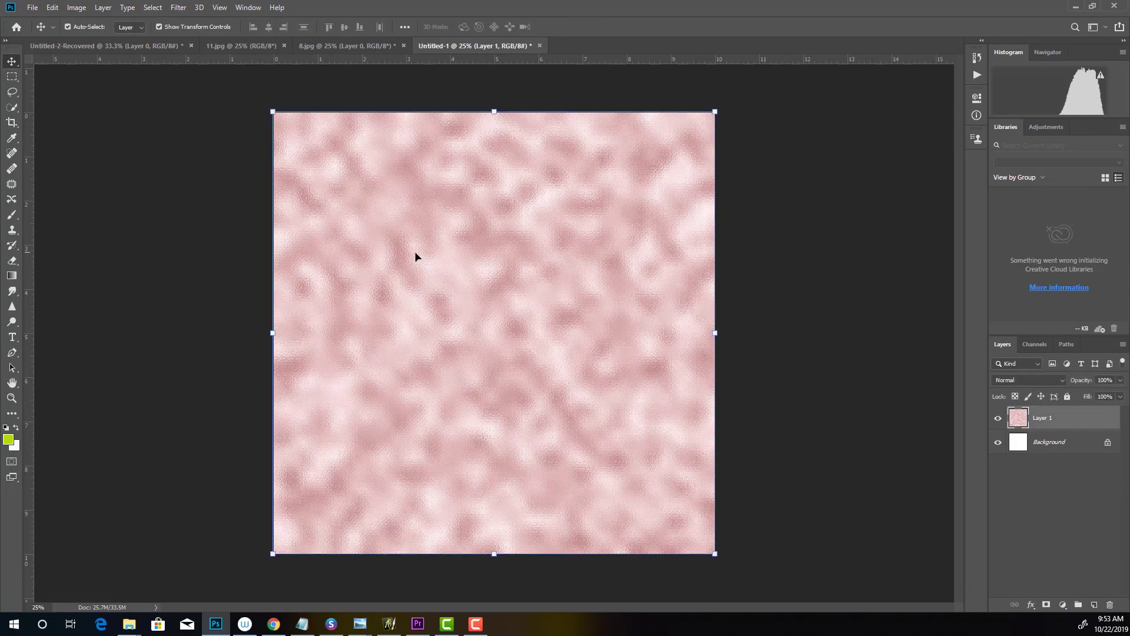
click(801, 230)
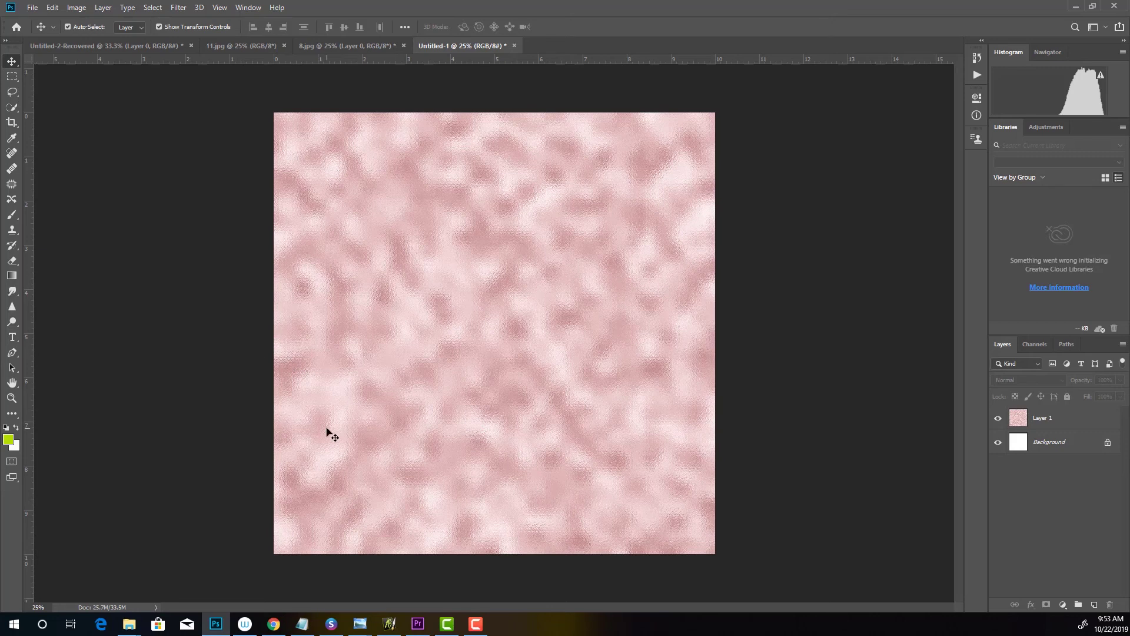
click(177, 8)
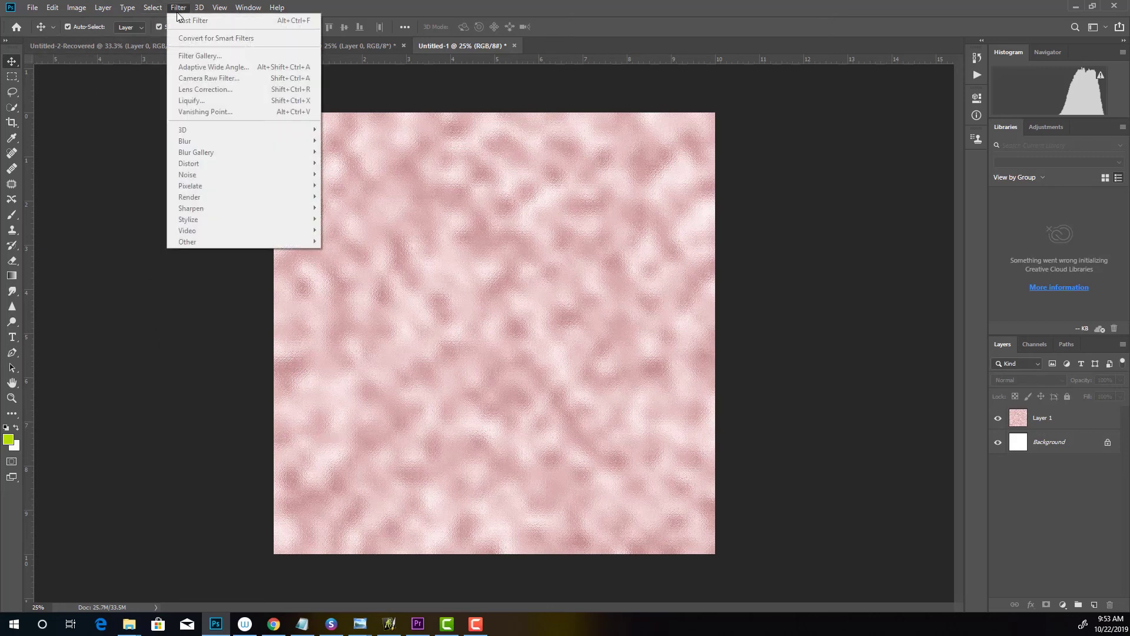
mouse_move(240, 9)
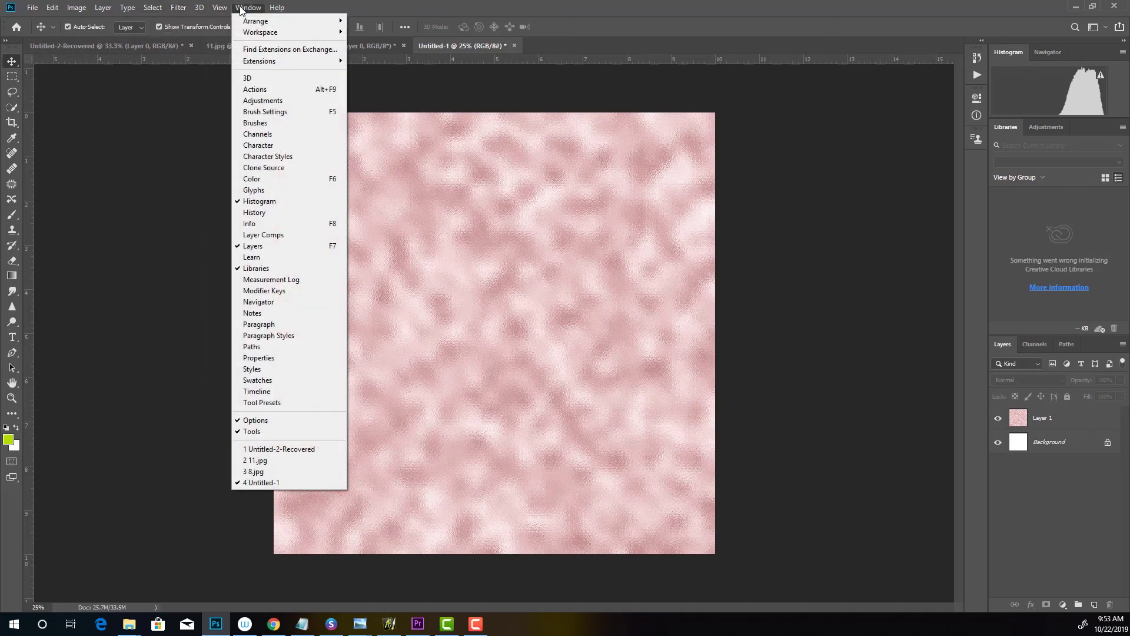
mouse_move(256, 60)
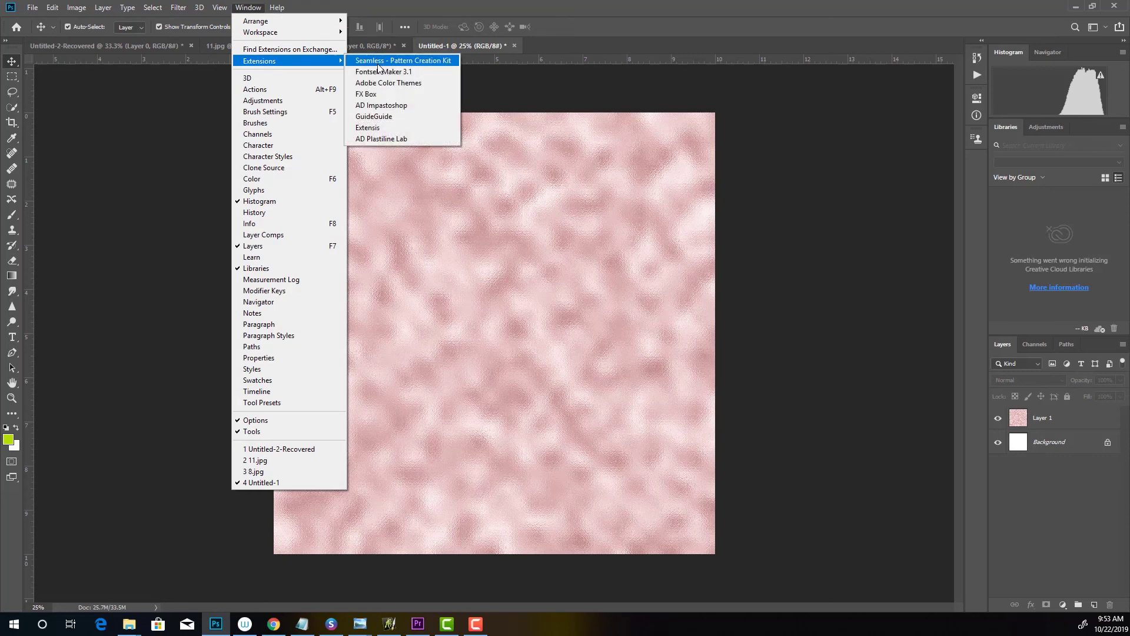
click(382, 95)
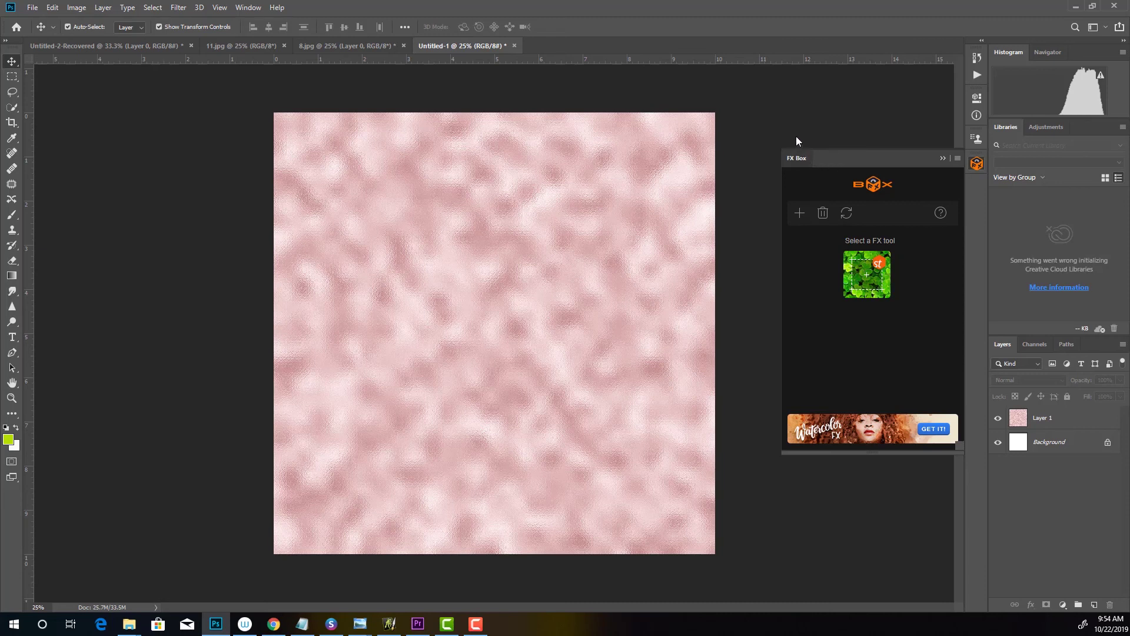
Step: Float FX Box, open X-Free-SeamlessTexture with its 512 size selected, and view Image Size (3000 × 3000 px)
drag(796, 141, 776, 115)
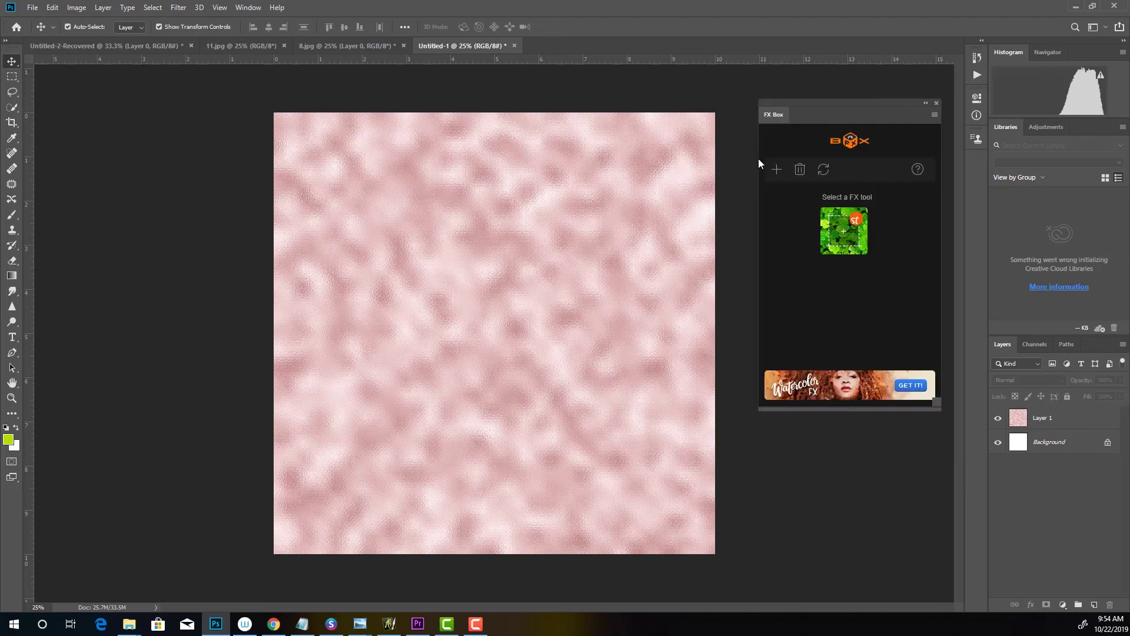
click(847, 232)
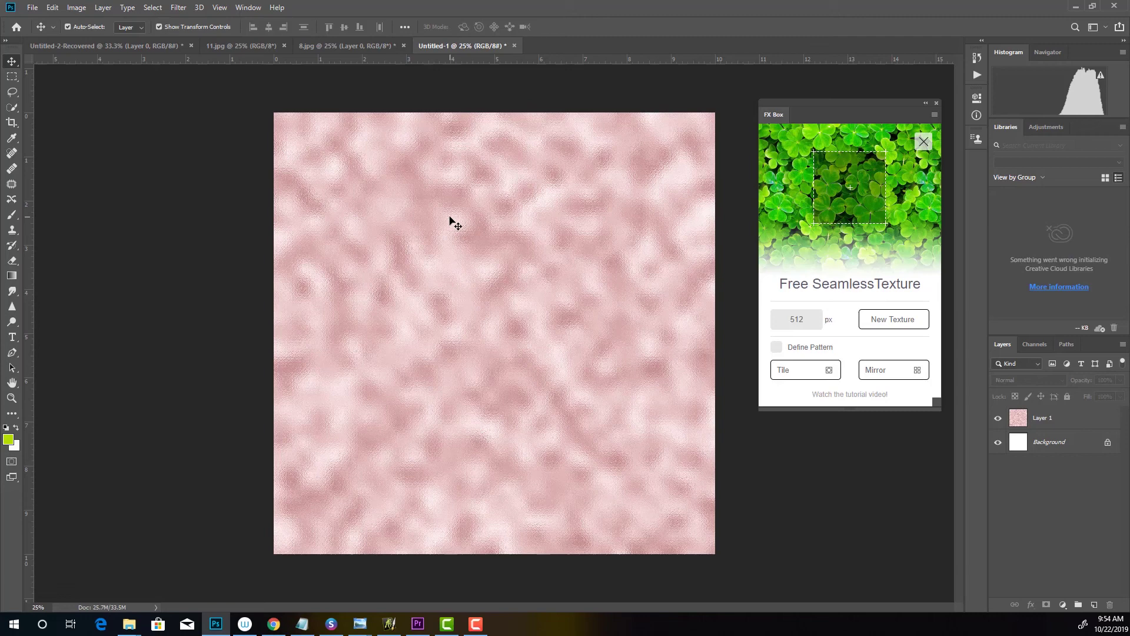
click(791, 318)
double_click(791, 317)
click(77, 8)
click(85, 96)
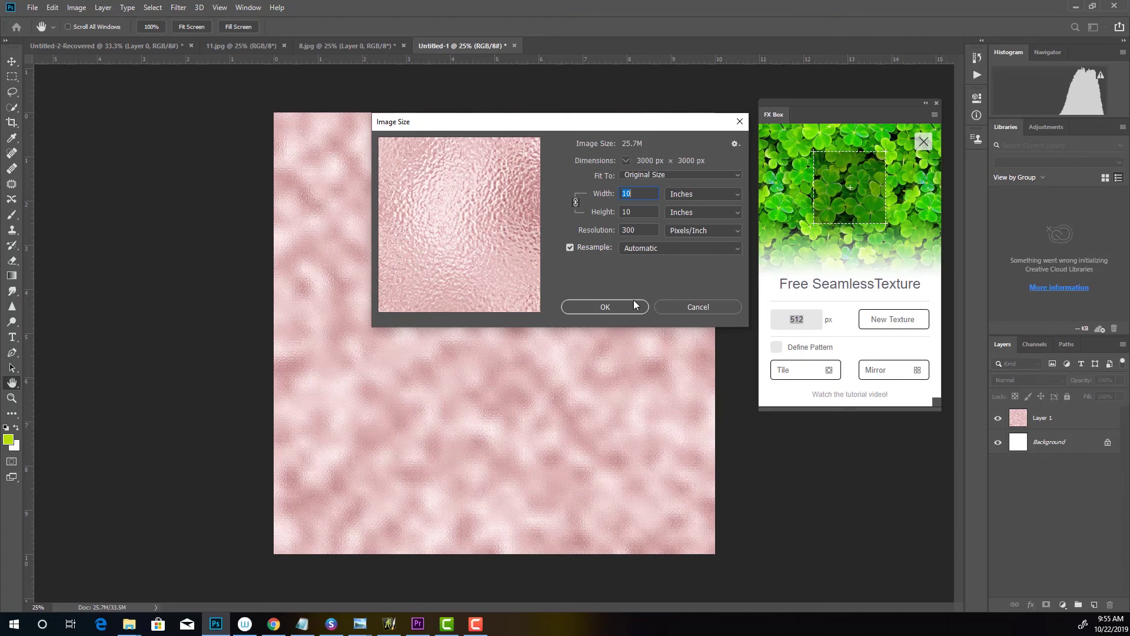
Step: Close Image Size, set the seamless texture size to 1500 px, and press Tile
click(667, 309)
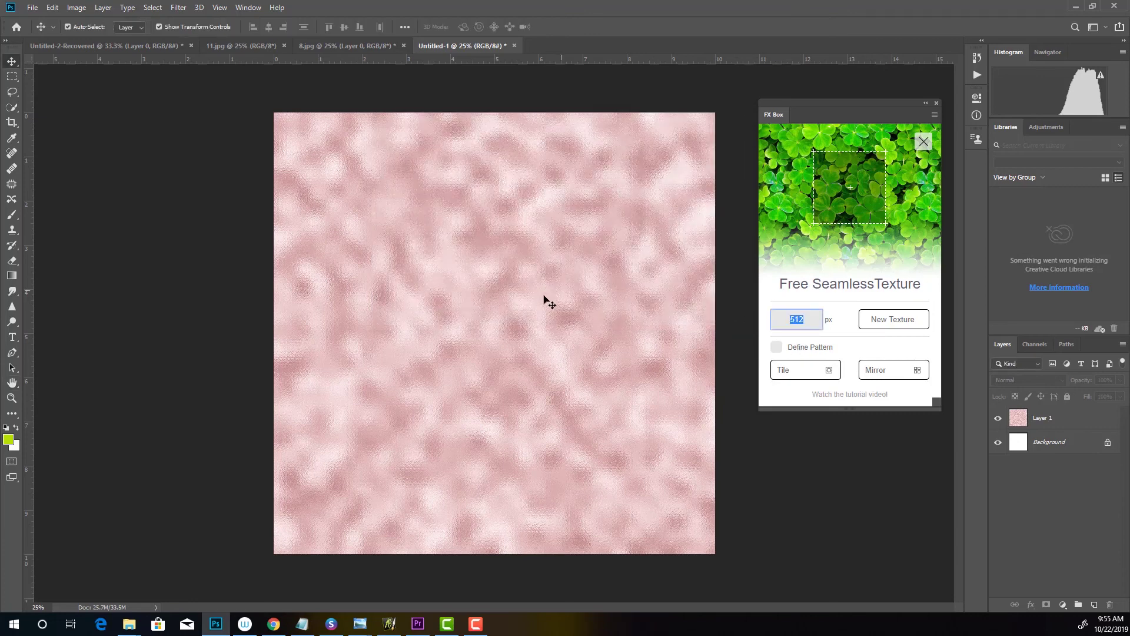
text(1500)
click(797, 376)
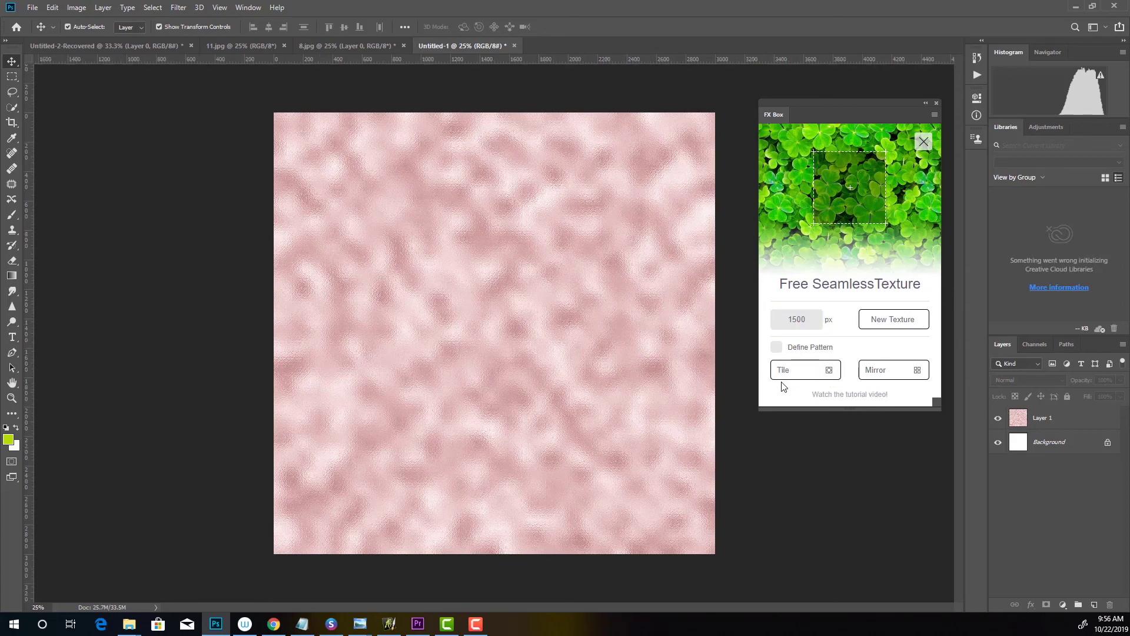
Step: Tile Layer 1, merge the generated group into one tile_pattern layer, and hide it
click(1041, 419)
click(792, 370)
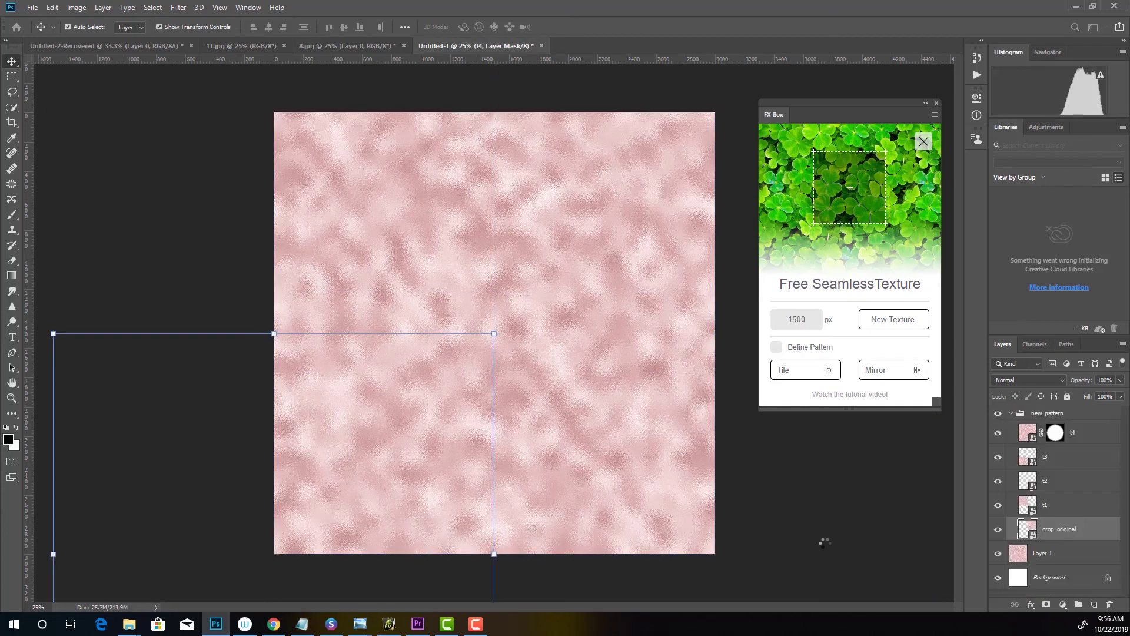
shift+click(1039, 532)
right_click(1072, 417)
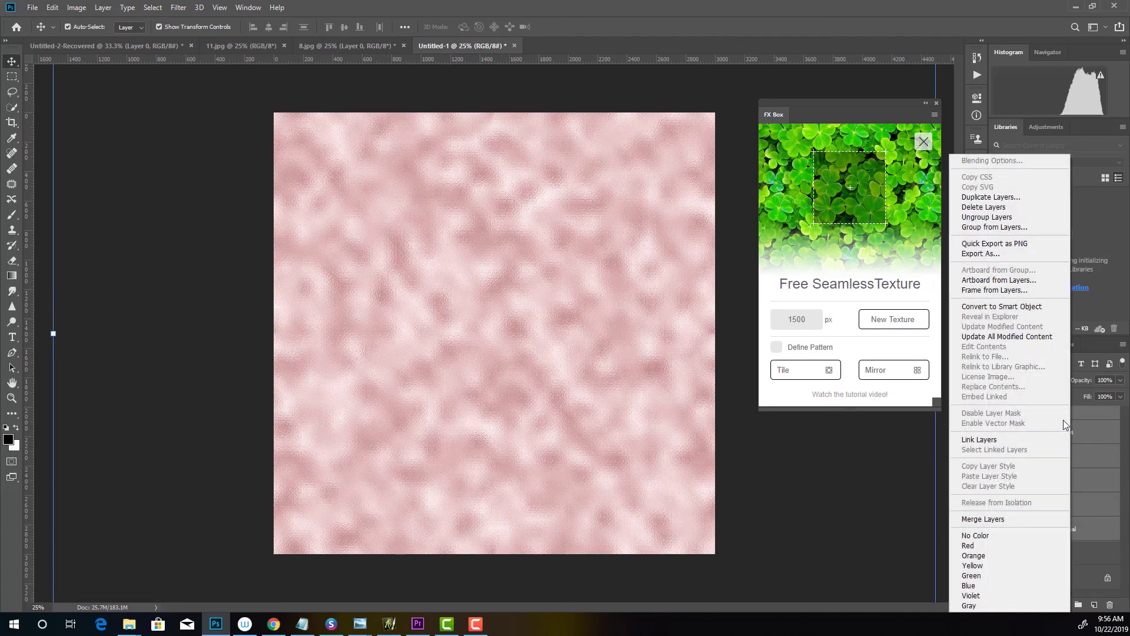
click(995, 521)
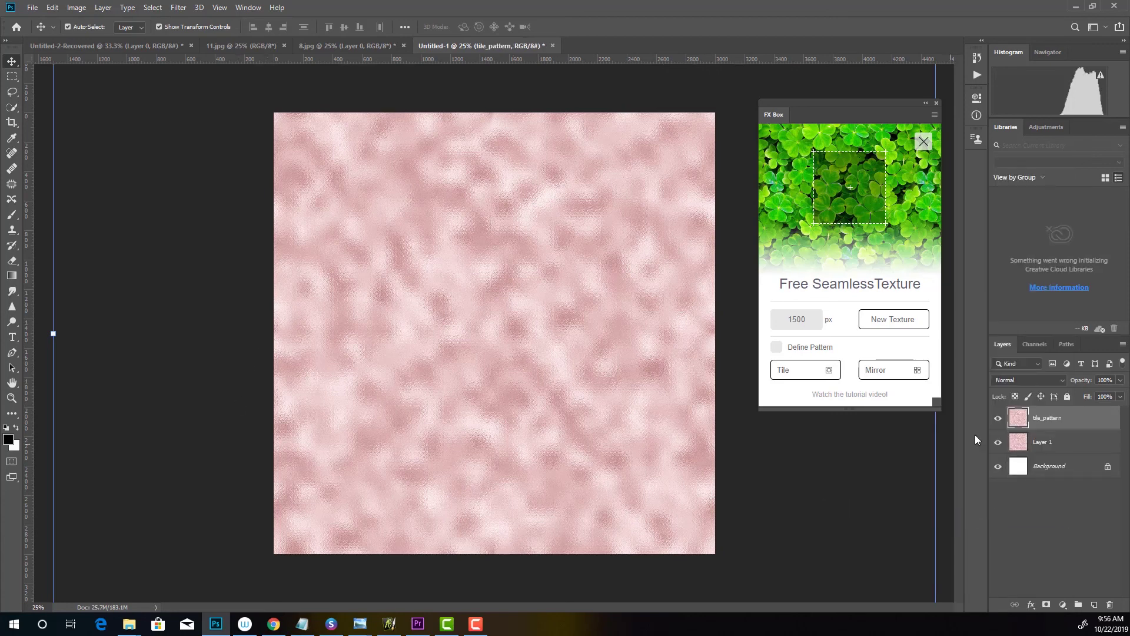
click(997, 418)
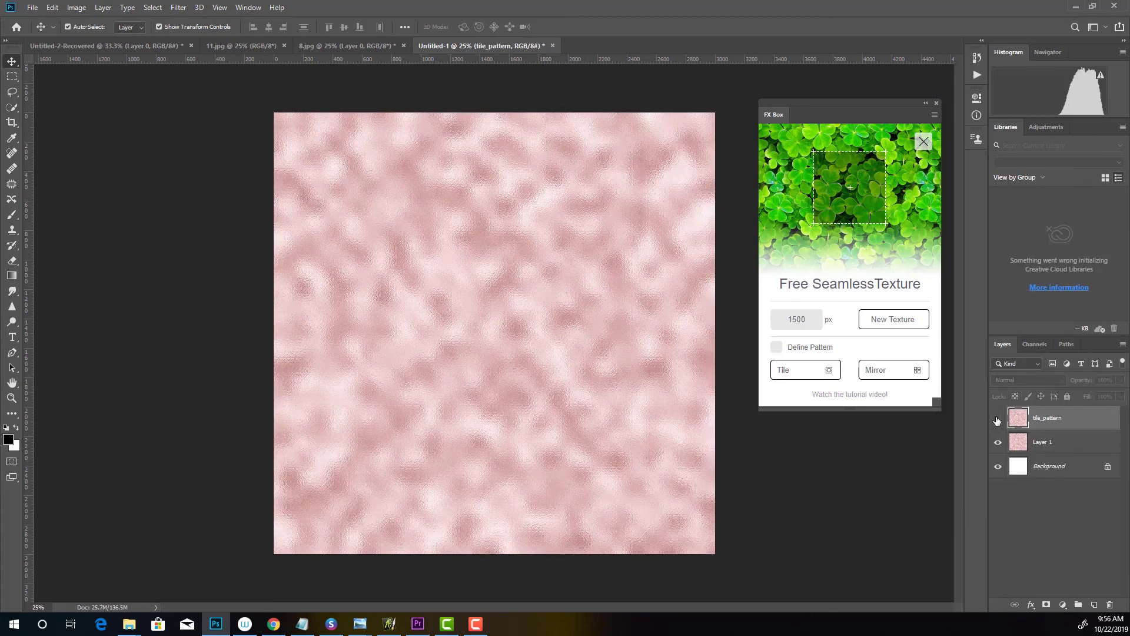
Step: Show tile_pattern again, then drag it toward the trash
click(998, 418)
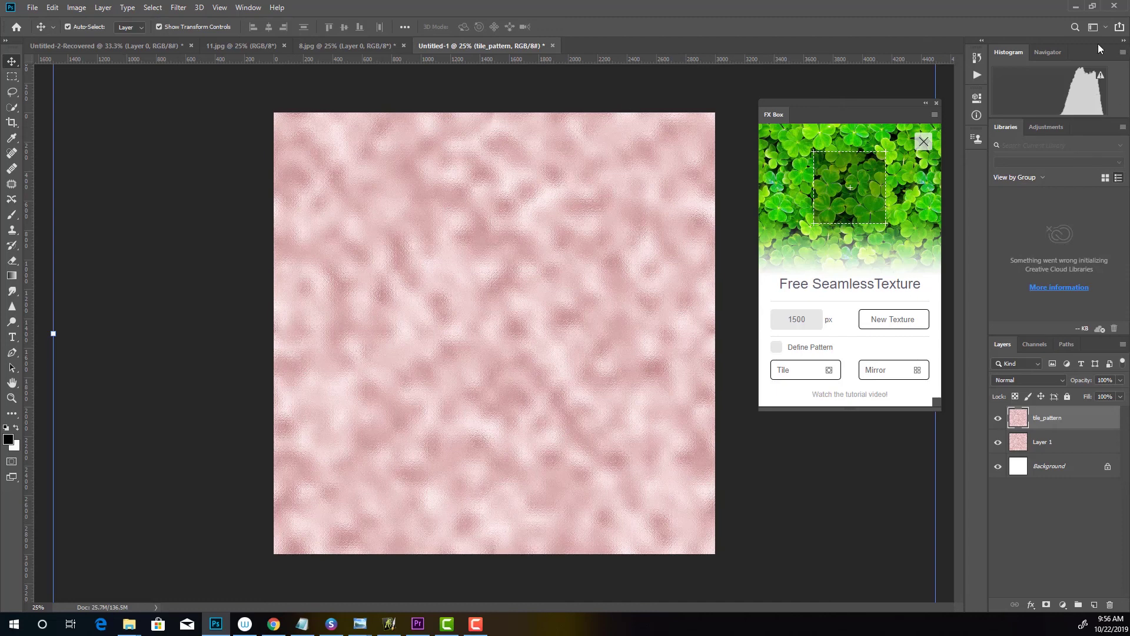
click(33, 7)
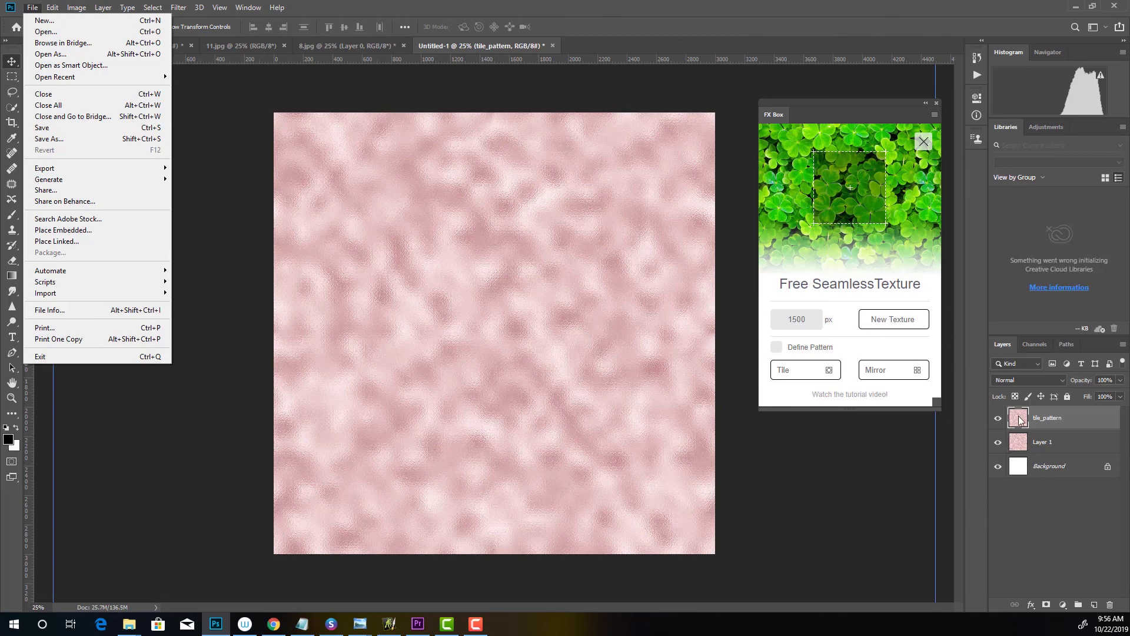
click(1040, 416)
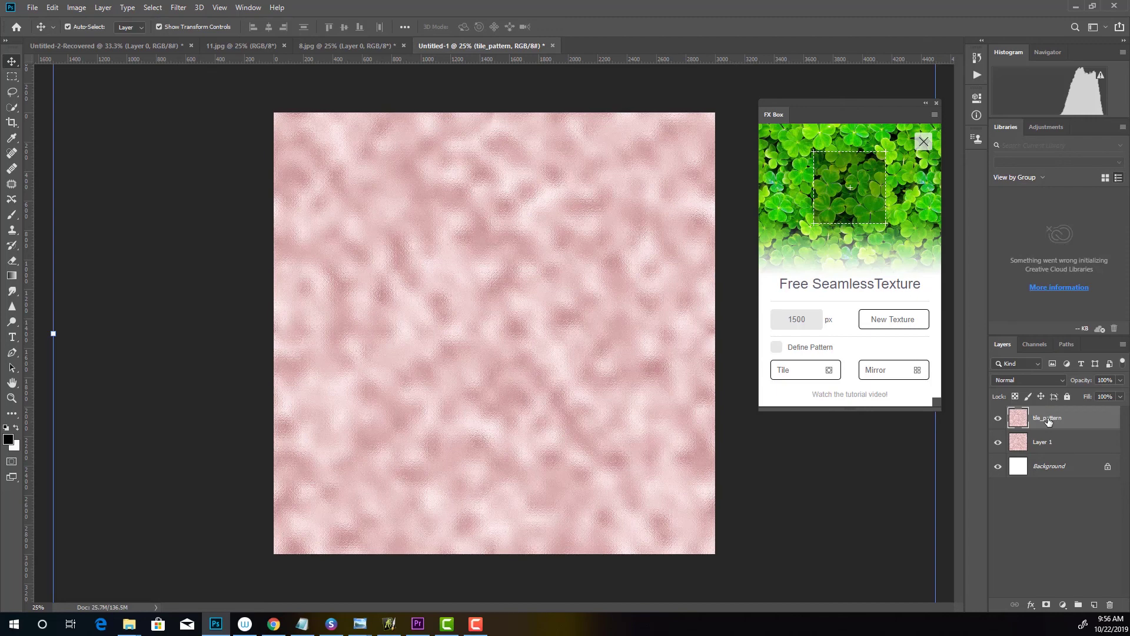
drag(1048, 420, 1109, 603)
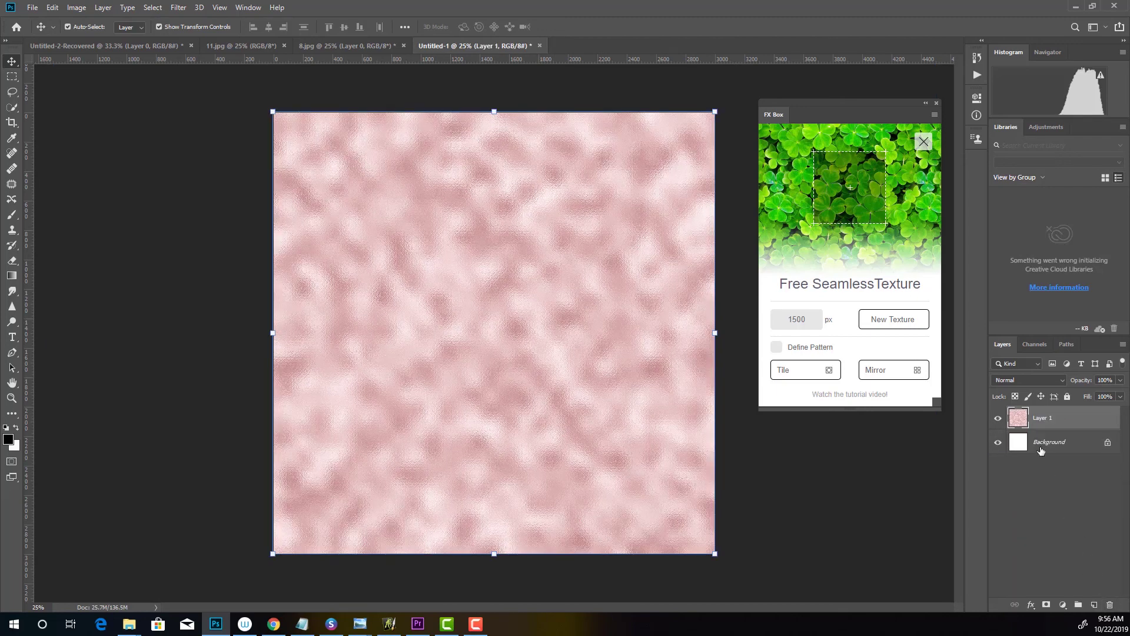
Step: Delete tile_pattern and the unlocked Background, turn off transform controls, and close FX Box
click(1079, 442)
click(1109, 441)
drag(1071, 441, 1109, 604)
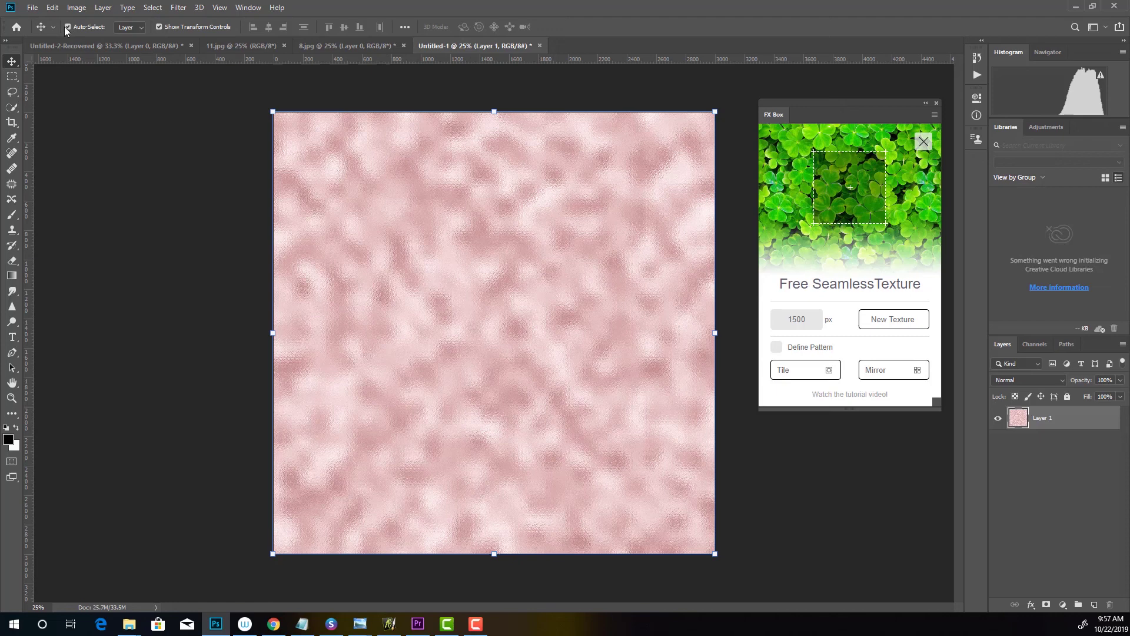
click(159, 27)
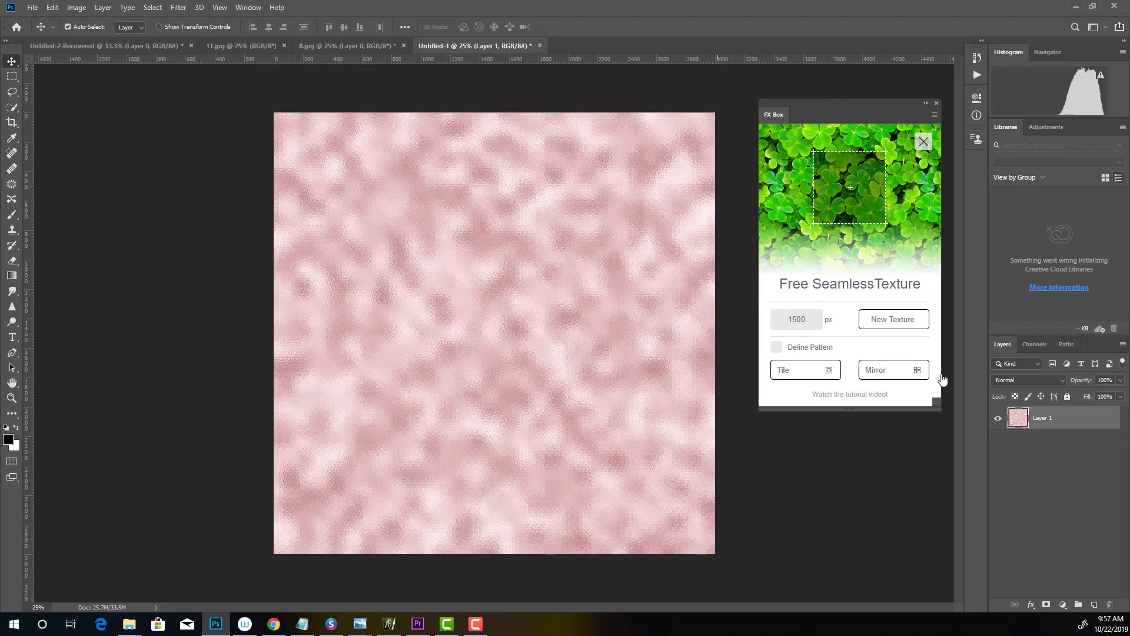
click(936, 104)
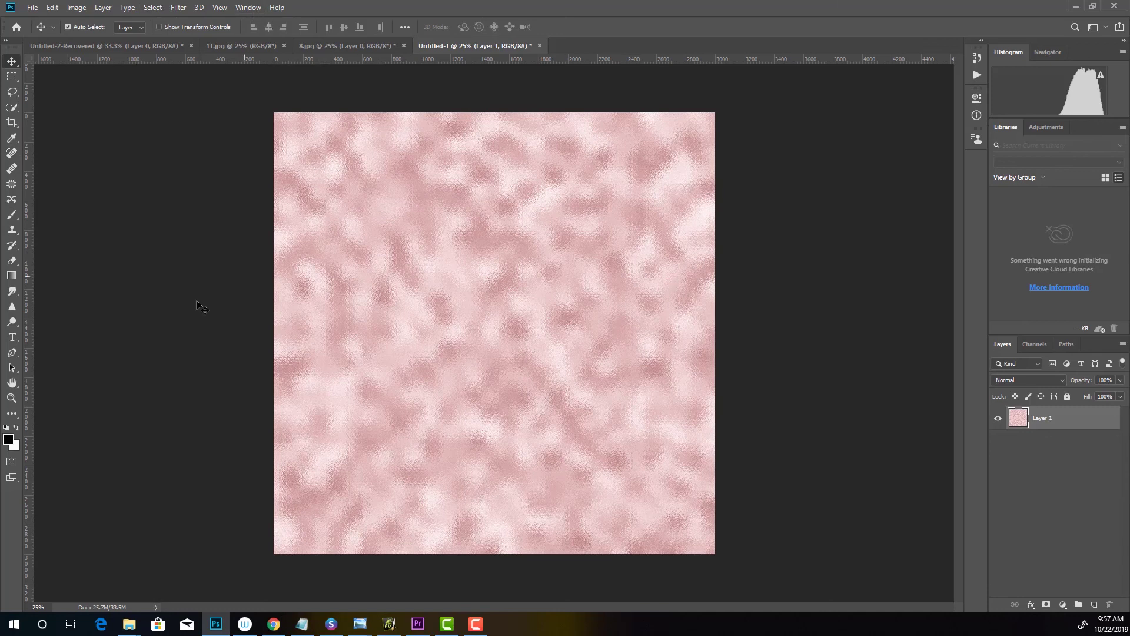
Step: Select Clone Stamp, then preview Offset at +1500 px horizontal and vertical with Wrap Around
click(11, 230)
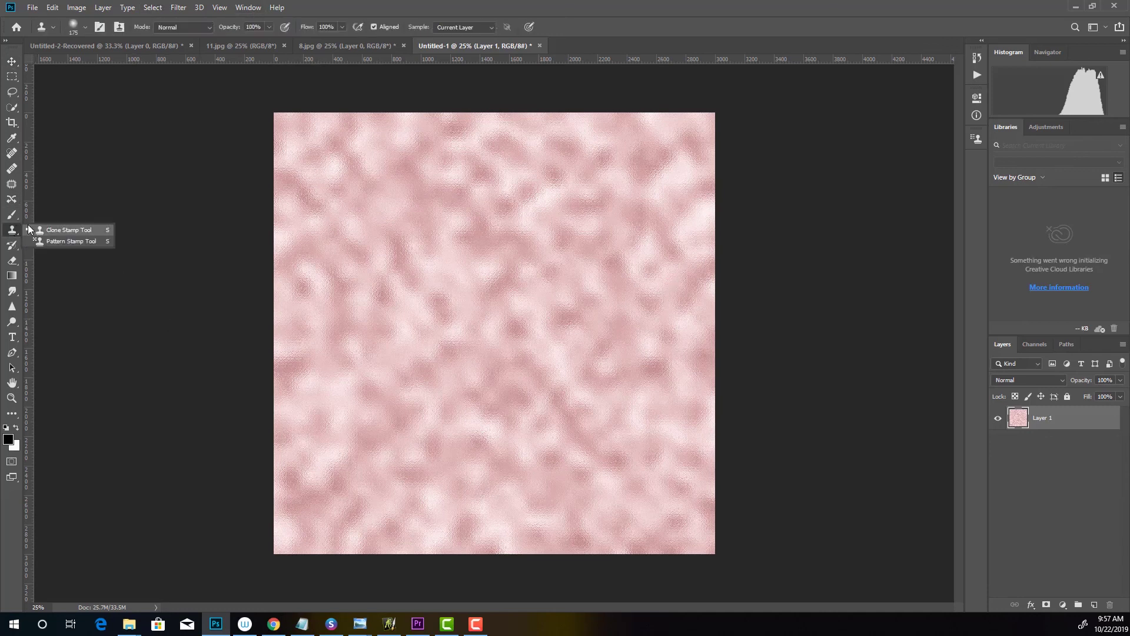
click(61, 229)
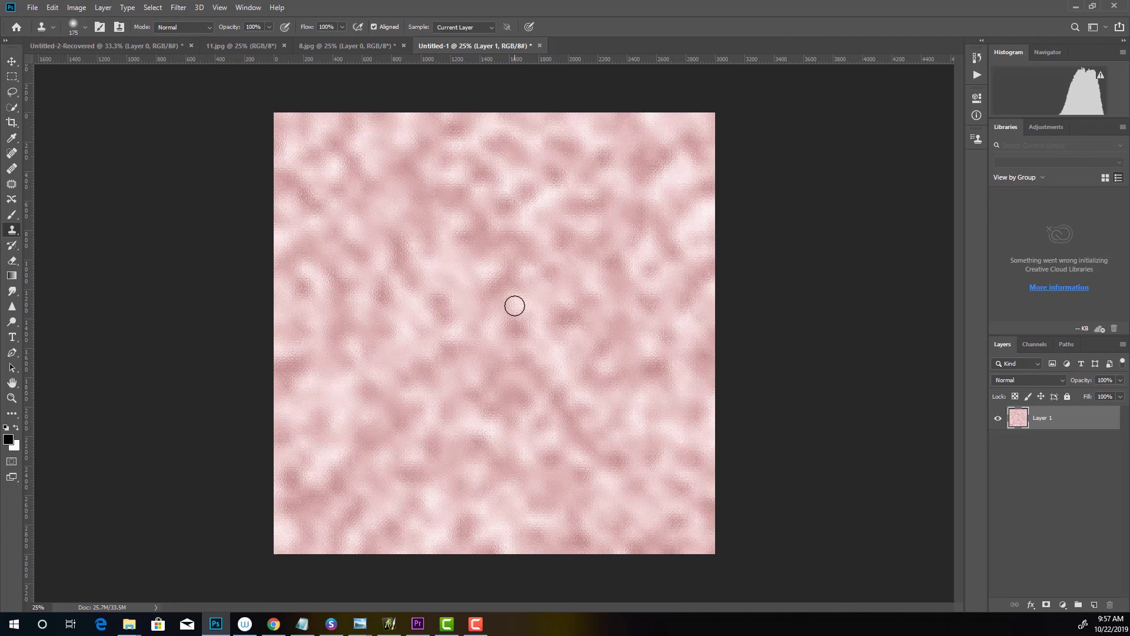
click(173, 7)
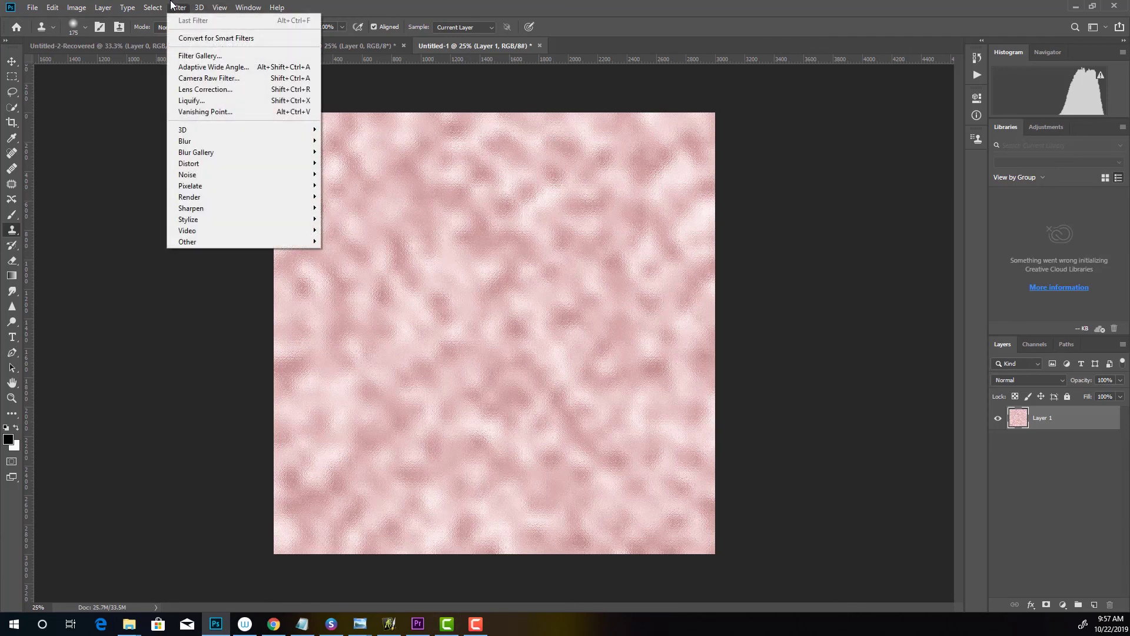
mouse_move(231, 239)
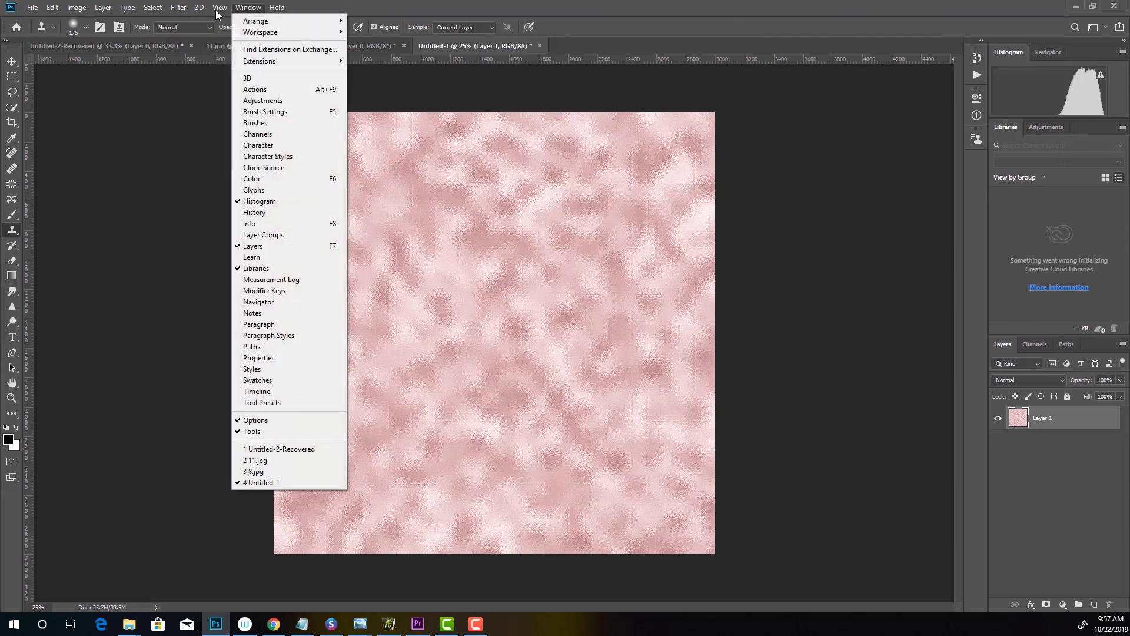
click(170, 19)
click(171, 7)
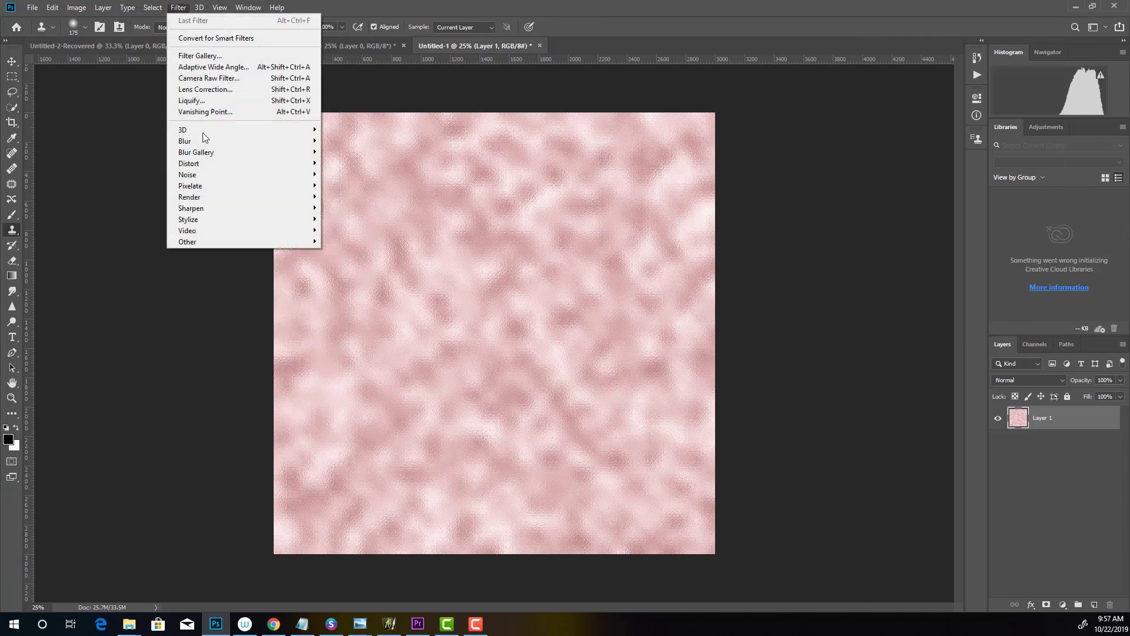
mouse_move(211, 240)
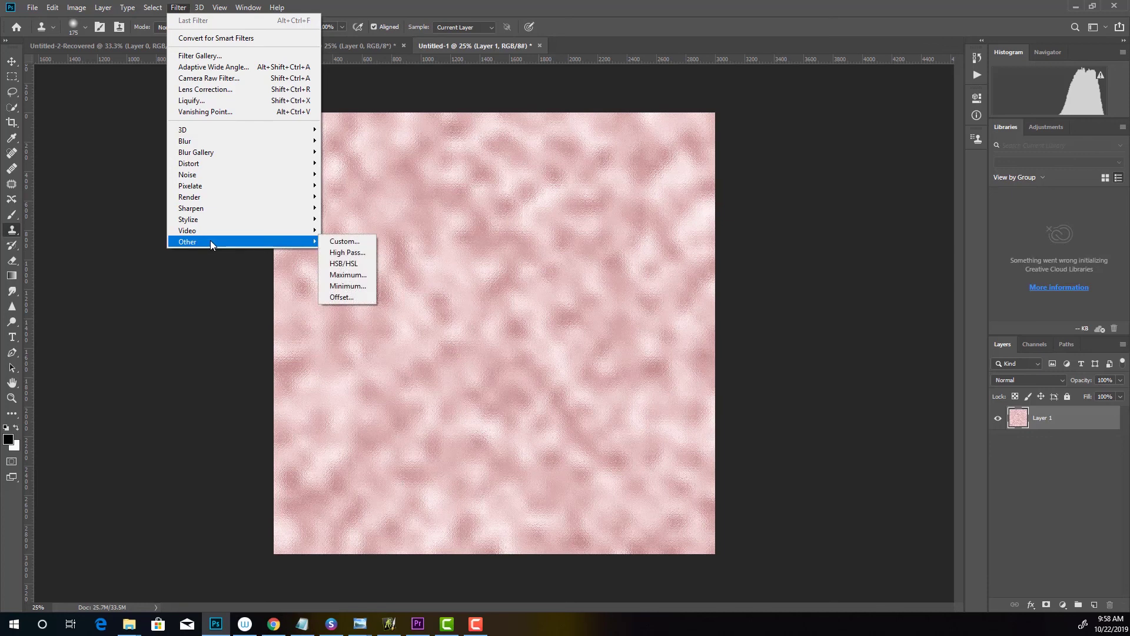
click(342, 297)
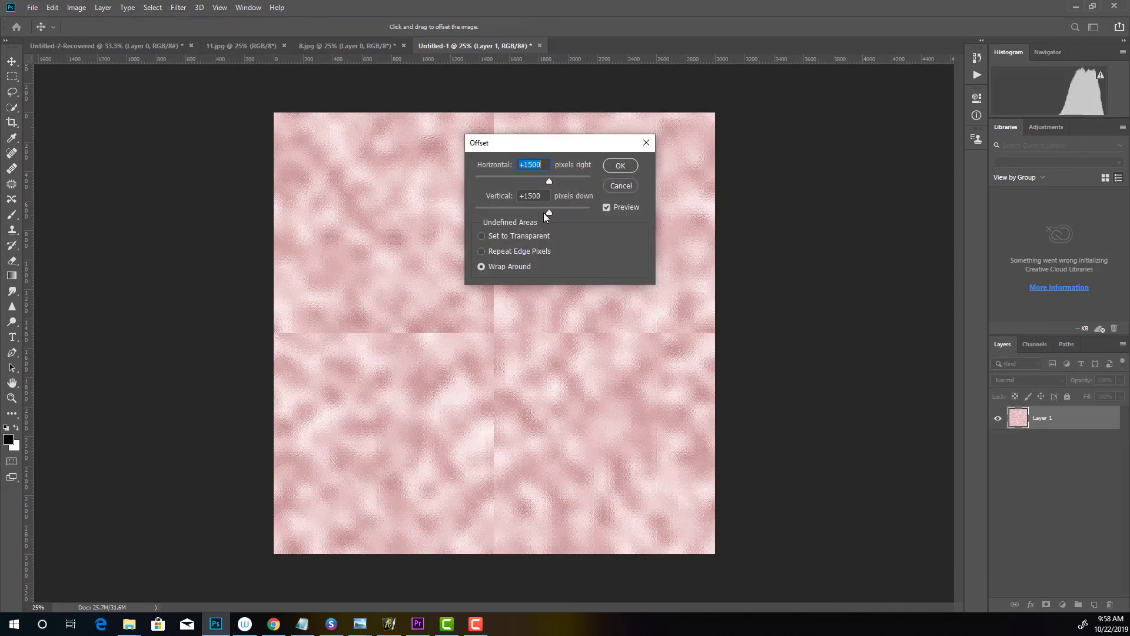
drag(554, 148, 799, 142)
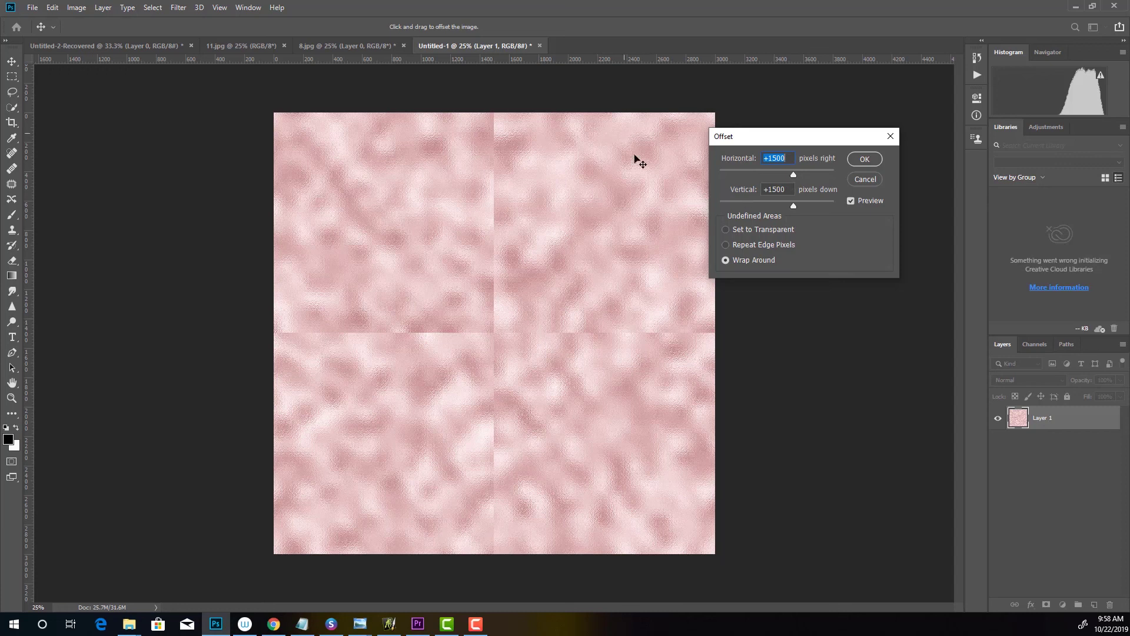
Step: Apply the 1500 px offset, then clone clean foil over the upper seam with a 14%-hardness brush
click(865, 159)
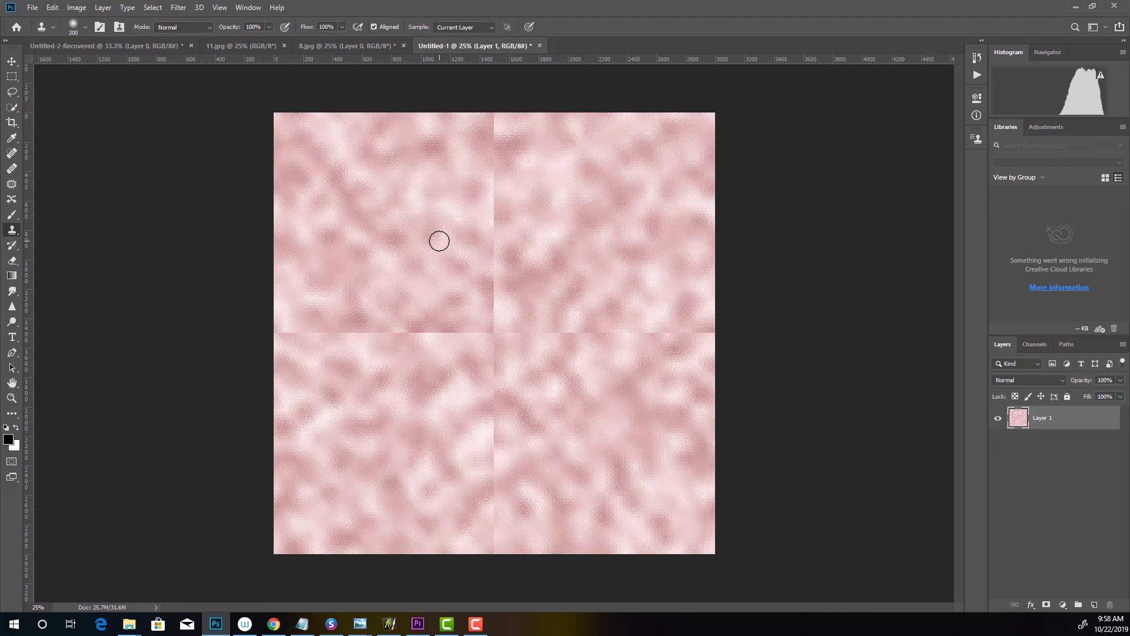
key(bracketleft)
key(bracketleft)
key(bracketleft)
key(bracketleft)
key(bracketleft)
key(bracketleft)
click(85, 27)
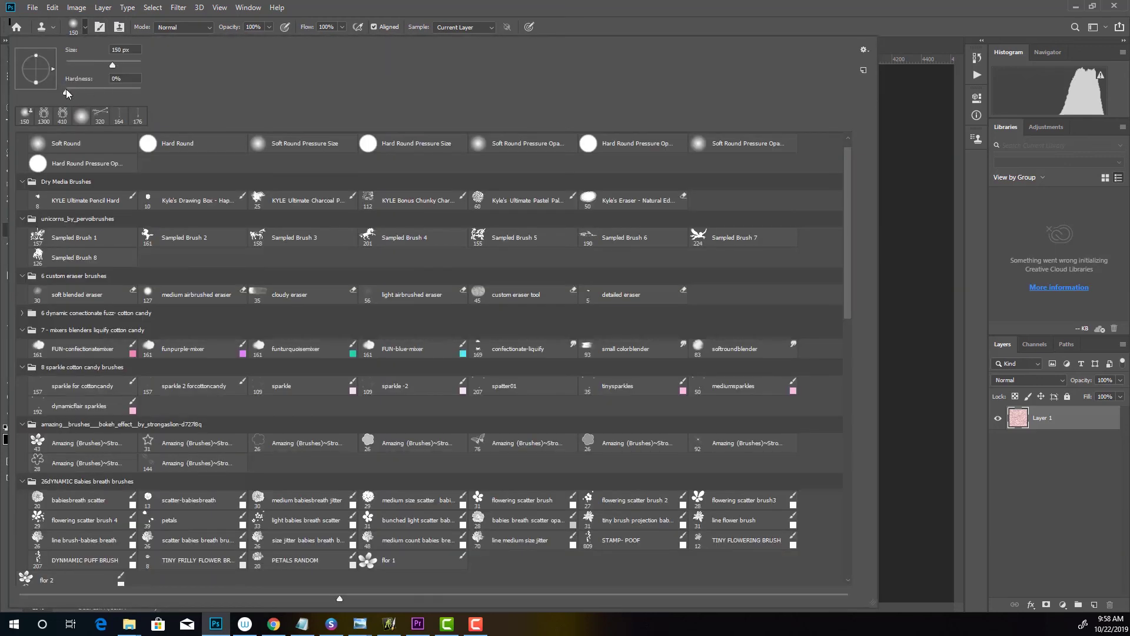
drag(66, 90, 77, 90)
click(914, 113)
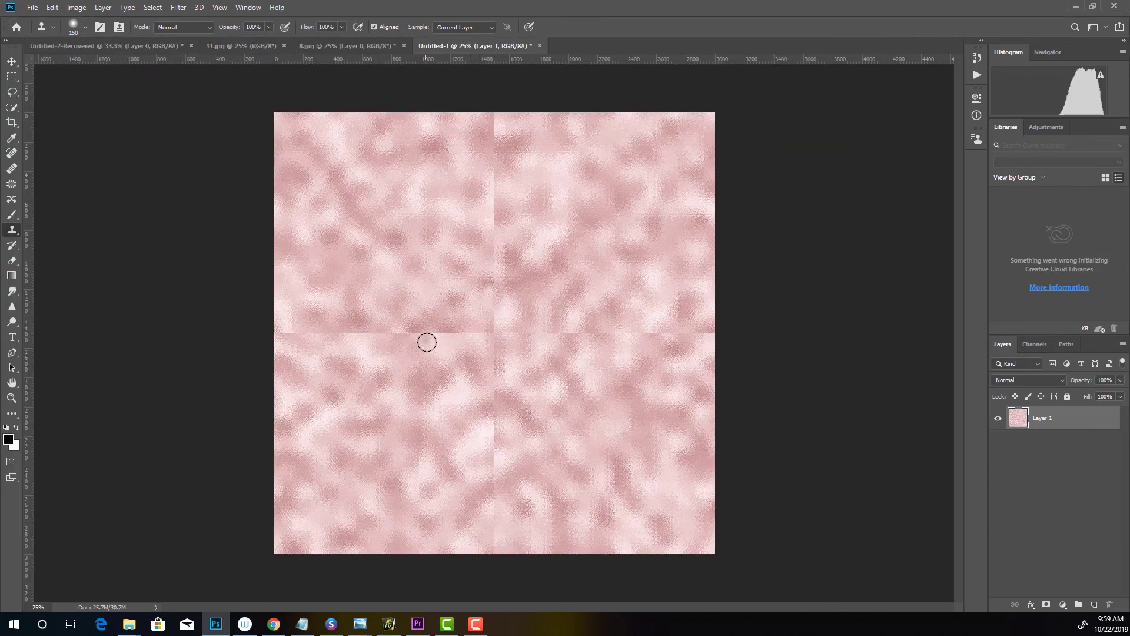
alt+click(487, 282)
drag(487, 218, 489, 232)
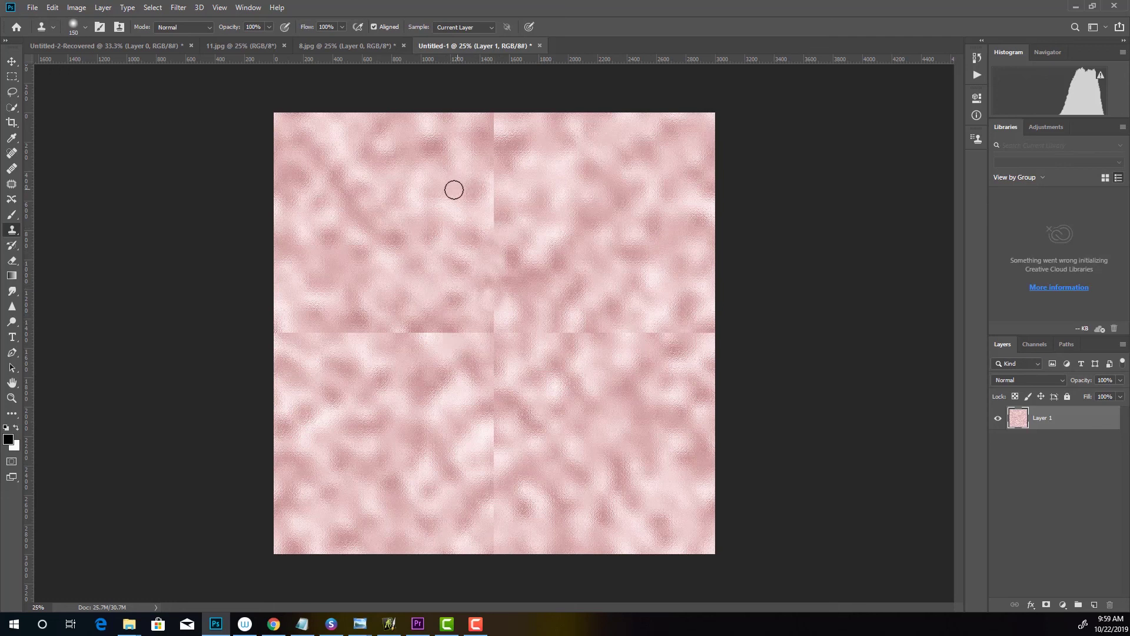
Step: With a larger brush, blend the top end of the vertical seam and the seam crossing
key(bracketright)
key(bracketright)
key(bracketright)
drag(484, 139, 494, 124)
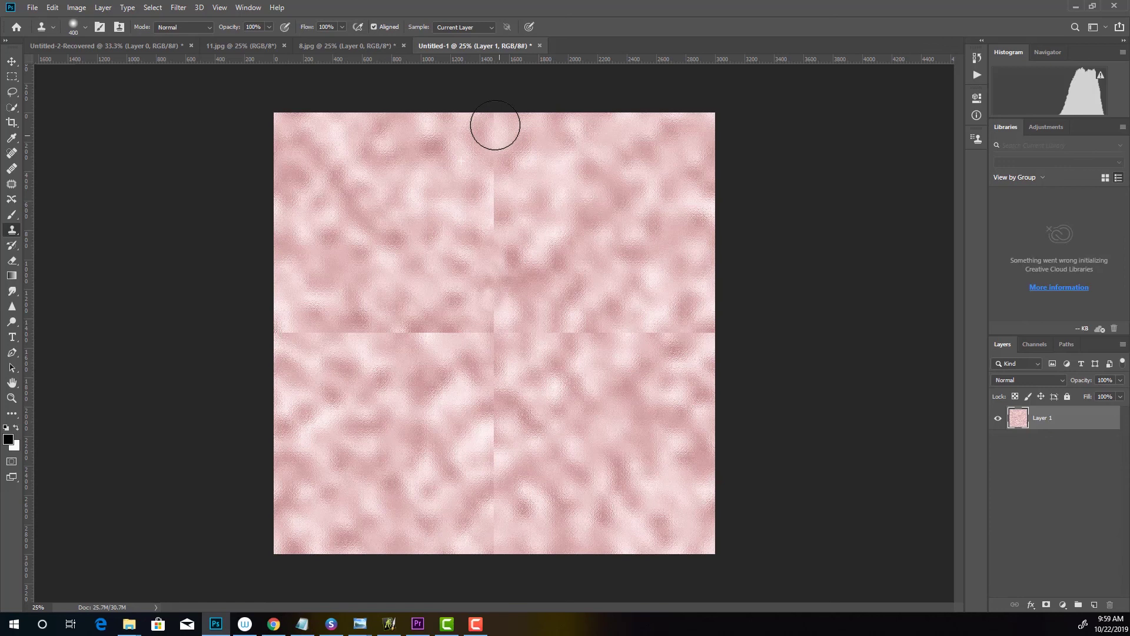
alt+click(459, 182)
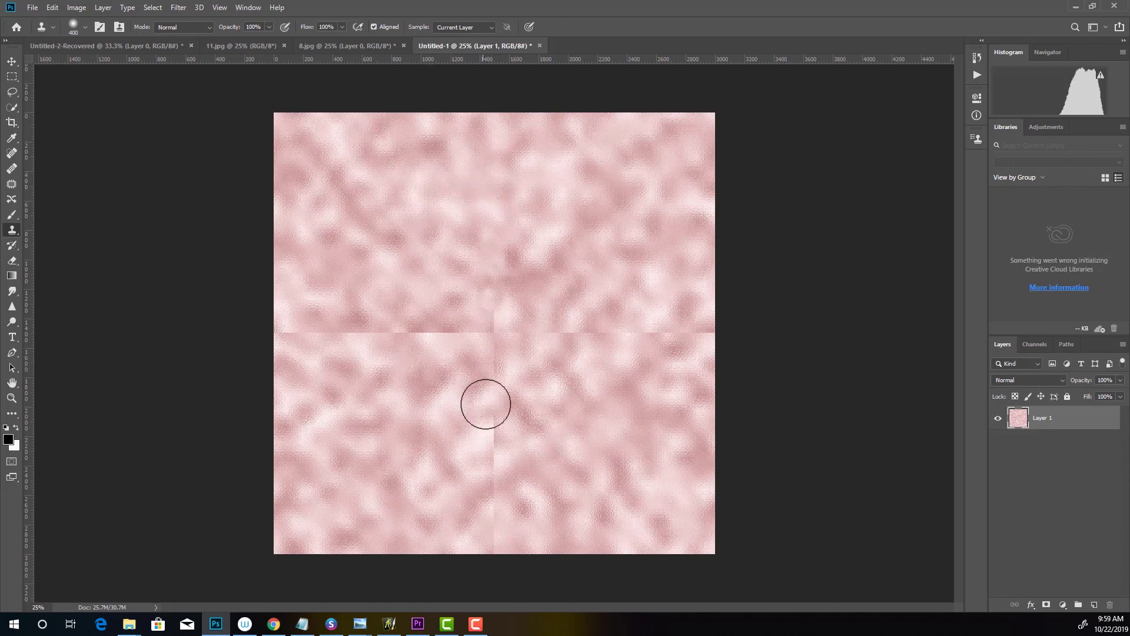
alt+click(464, 316)
click(500, 325)
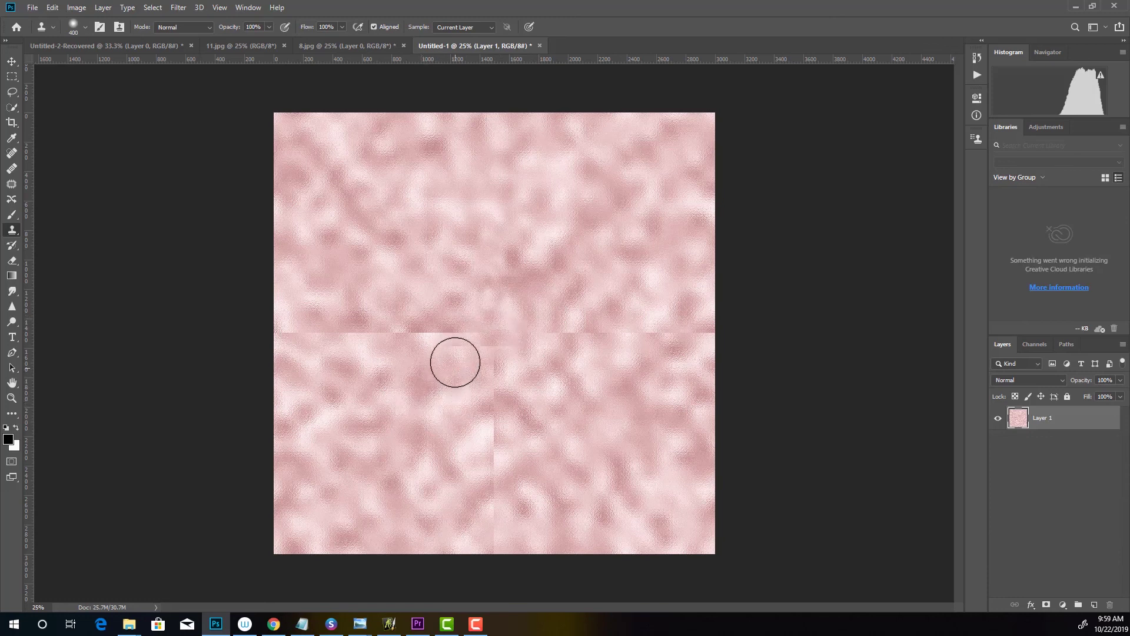
Step: Clone over the right end and middle of the horizontal seam
mouse_move(459, 382)
mouse_down()
mouse_move(465, 356)
mouse_move(496, 352)
mouse_up()
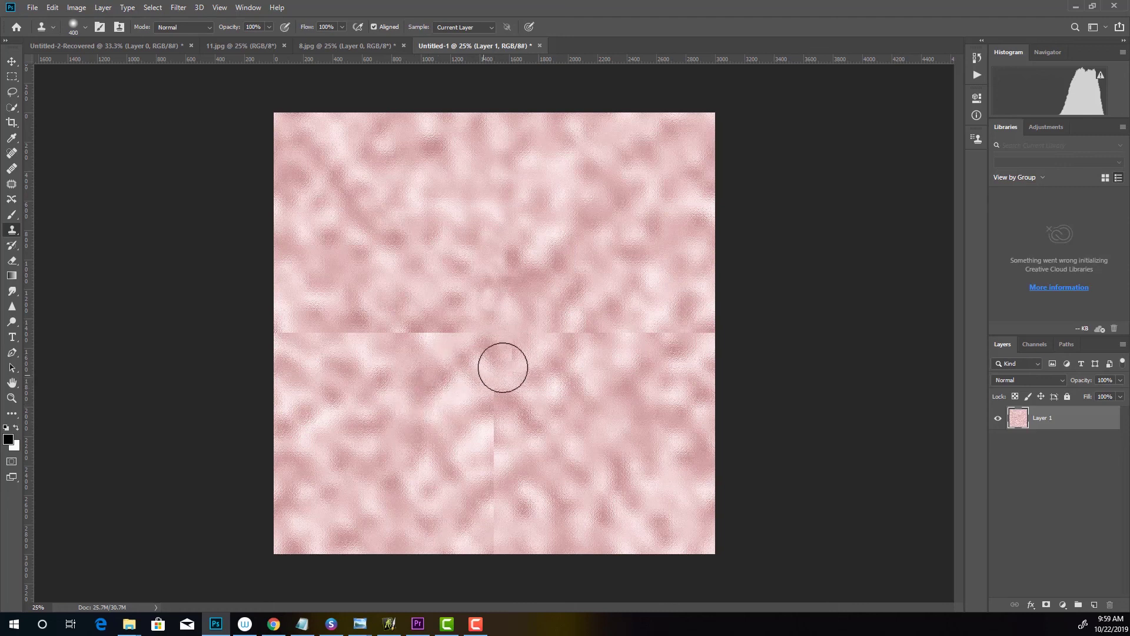
mouse_move(686, 348)
mouse_down()
mouse_move(697, 336)
mouse_move(656, 348)
mouse_up()
alt+click(628, 371)
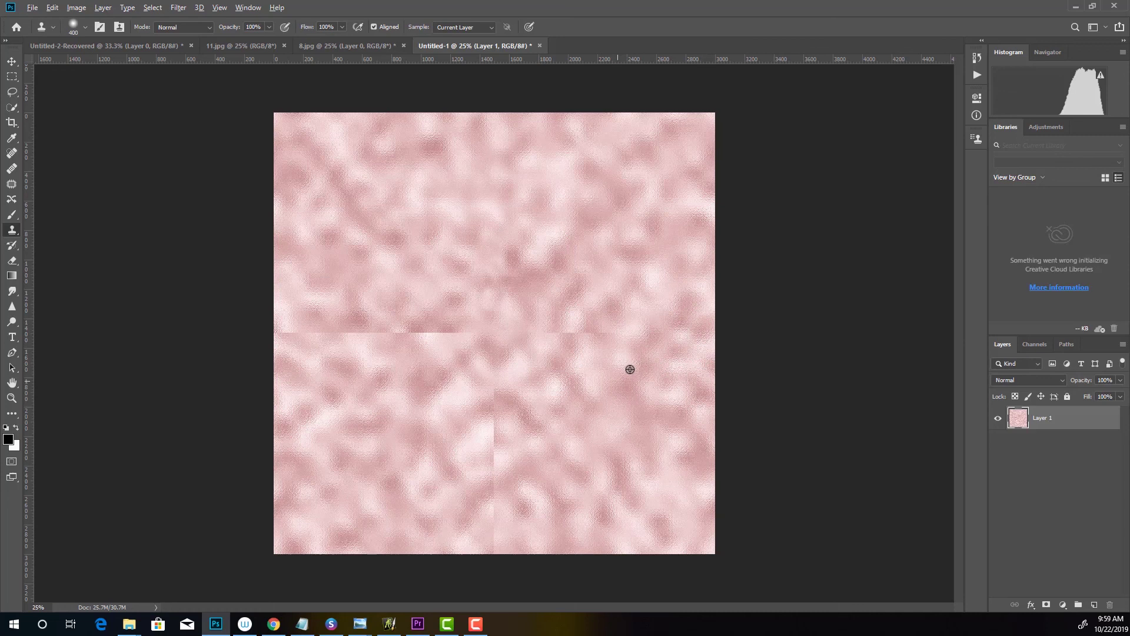
drag(588, 336, 571, 334)
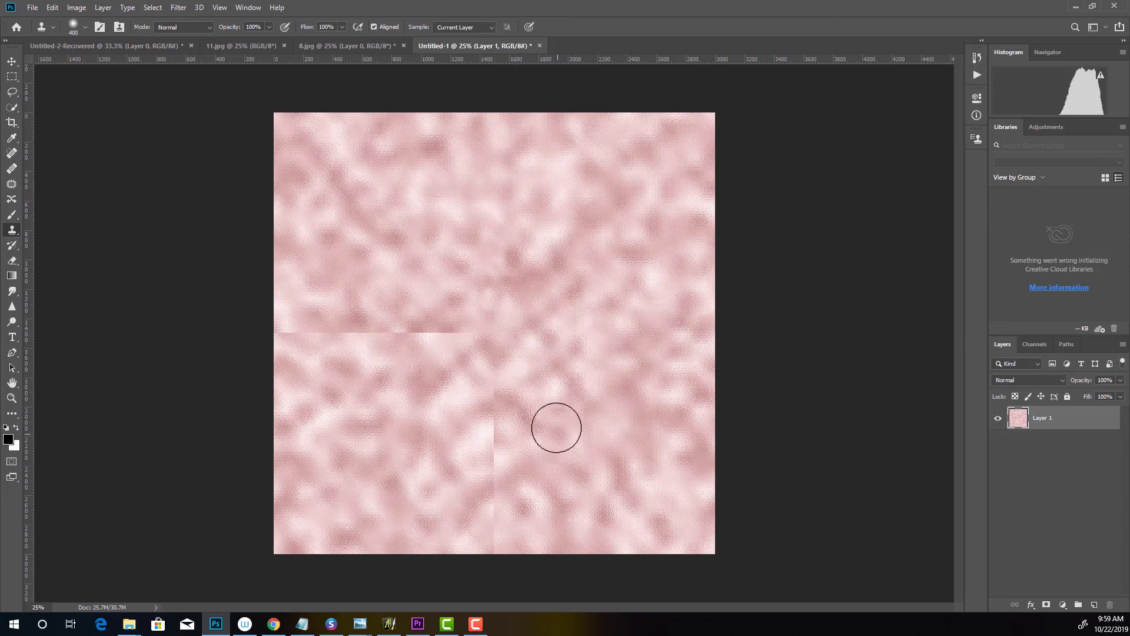
Step: Paint fresh texture over the lower vertical seam down to the bottom edge
alt+click(449, 407)
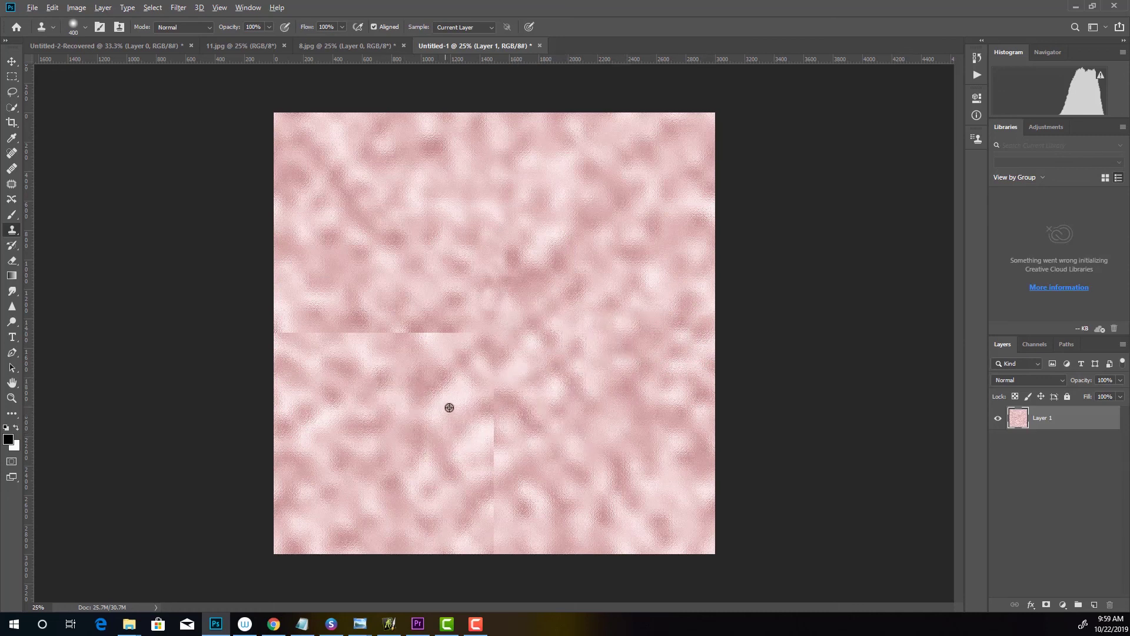
mouse_move(476, 391)
mouse_down()
mouse_move(470, 494)
mouse_move(477, 437)
mouse_move(493, 429)
mouse_move(514, 498)
mouse_move(504, 501)
mouse_move(498, 454)
mouse_move(474, 532)
mouse_move(537, 525)
mouse_move(406, 520)
mouse_move(451, 532)
mouse_up()
alt+click(457, 454)
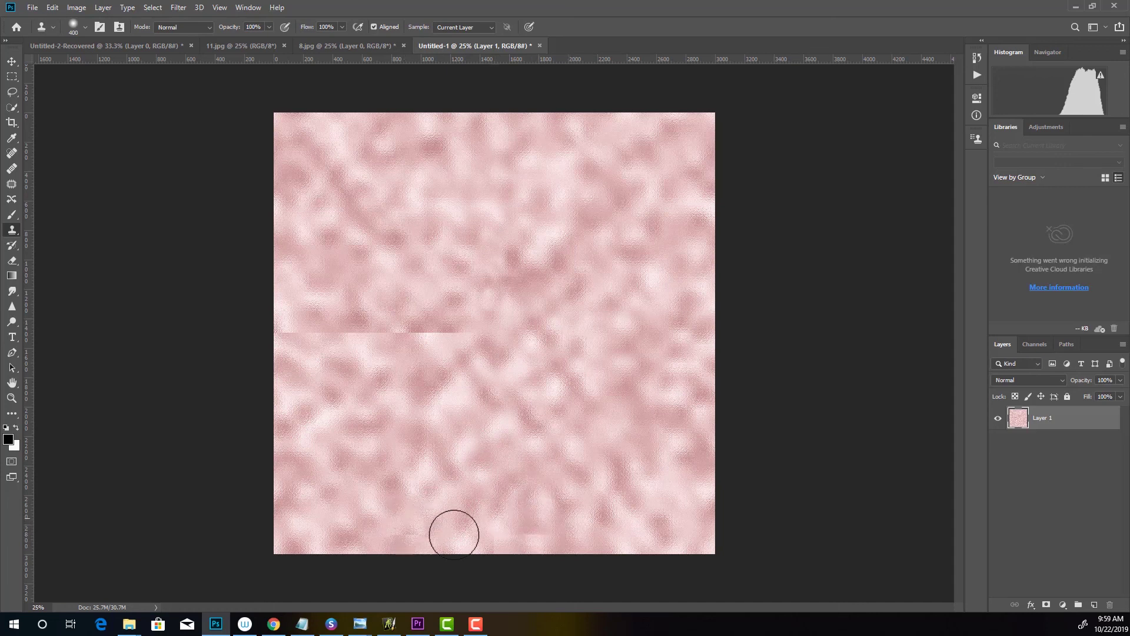
alt+click(453, 532)
Step: Resize the clone brush from 100 to 200 and cover the rest of the horizontal seam leftward
key(bracketleft)
key(bracketleft)
key(bracketleft)
key(bracketleft)
key(bracketleft)
key(bracketleft)
key(bracketleft)
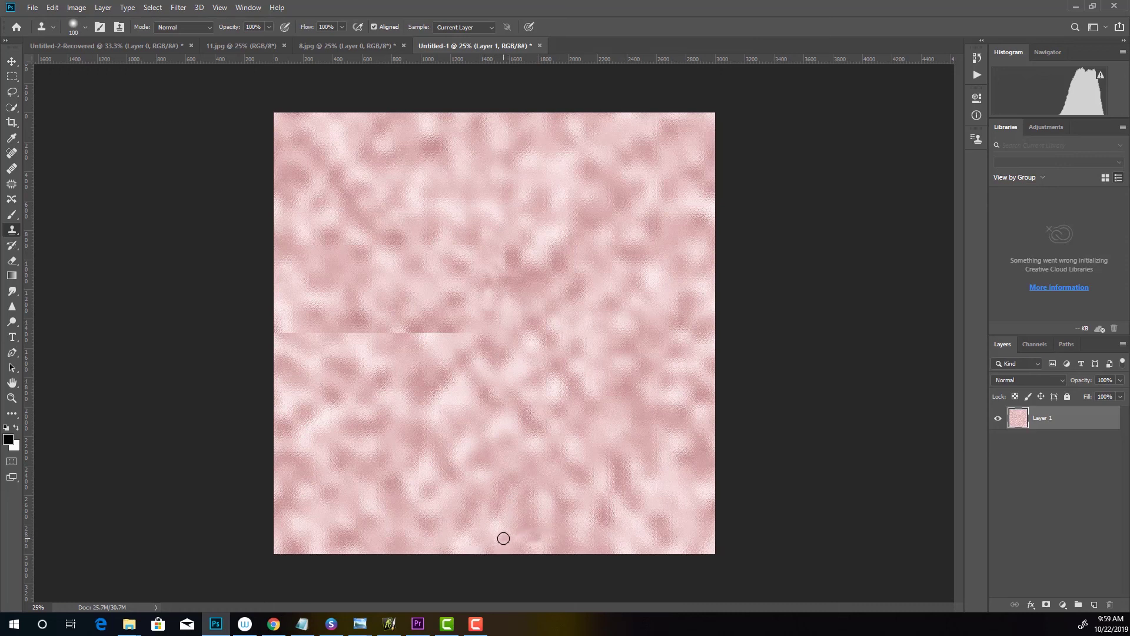
key(bracketright)
key(bracketright)
key(bracketright)
key(bracketright)
alt+click(484, 351)
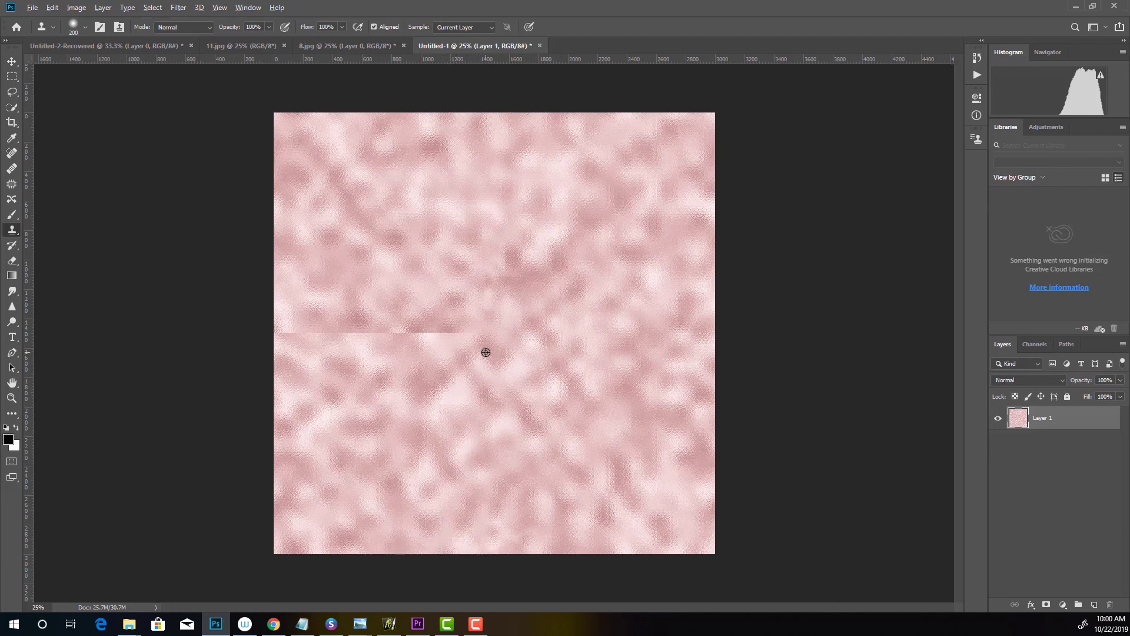
mouse_move(474, 333)
mouse_down()
mouse_move(411, 341)
mouse_move(395, 401)
mouse_move(429, 326)
mouse_move(451, 358)
mouse_move(435, 366)
mouse_move(406, 341)
mouse_move(469, 331)
mouse_move(319, 326)
mouse_move(310, 351)
mouse_move(422, 340)
mouse_move(376, 327)
mouse_up()
alt+click(308, 350)
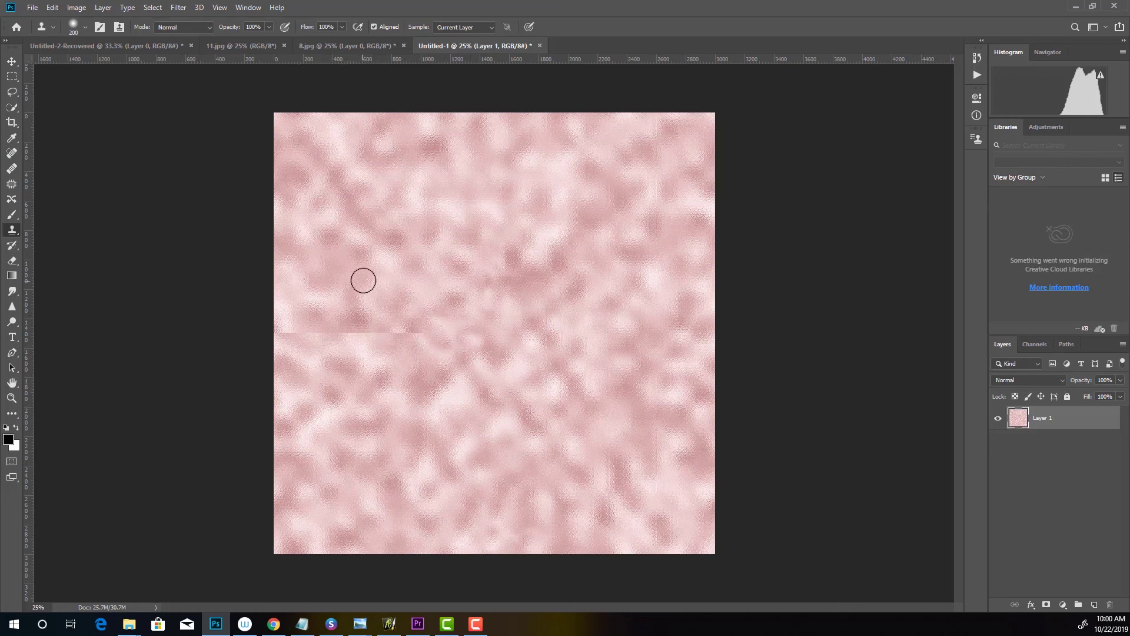
Step: Smooth the blended seam area with a much larger brush, then reduce it to 250 and resample
key(bracketright)
key(bracketright)
key(bracketright)
key(bracketright)
key(bracketright)
mouse_move(422, 304)
mouse_down()
mouse_move(411, 268)
mouse_move(420, 339)
mouse_move(285, 461)
mouse_move(370, 438)
mouse_move(387, 336)
mouse_move(370, 333)
mouse_move(321, 397)
mouse_move(326, 470)
mouse_move(332, 401)
mouse_move(291, 331)
mouse_move(220, 444)
mouse_up()
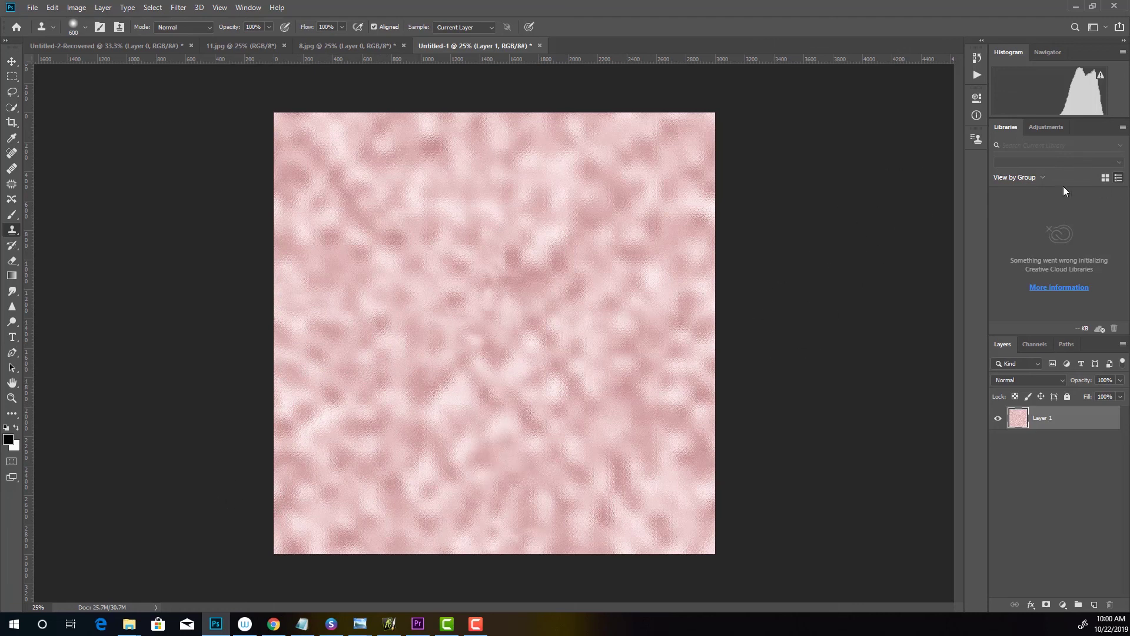
key(bracketleft)
key(bracketleft)
key(bracketleft)
key(bracketleft)
key(bracketleft)
key(bracketleft)
key(bracketleft)
alt+click(482, 292)
Step: Apply Offset +1500, +1500 with Wrap Around to expose leftover seams
click(178, 7)
mouse_move(247, 238)
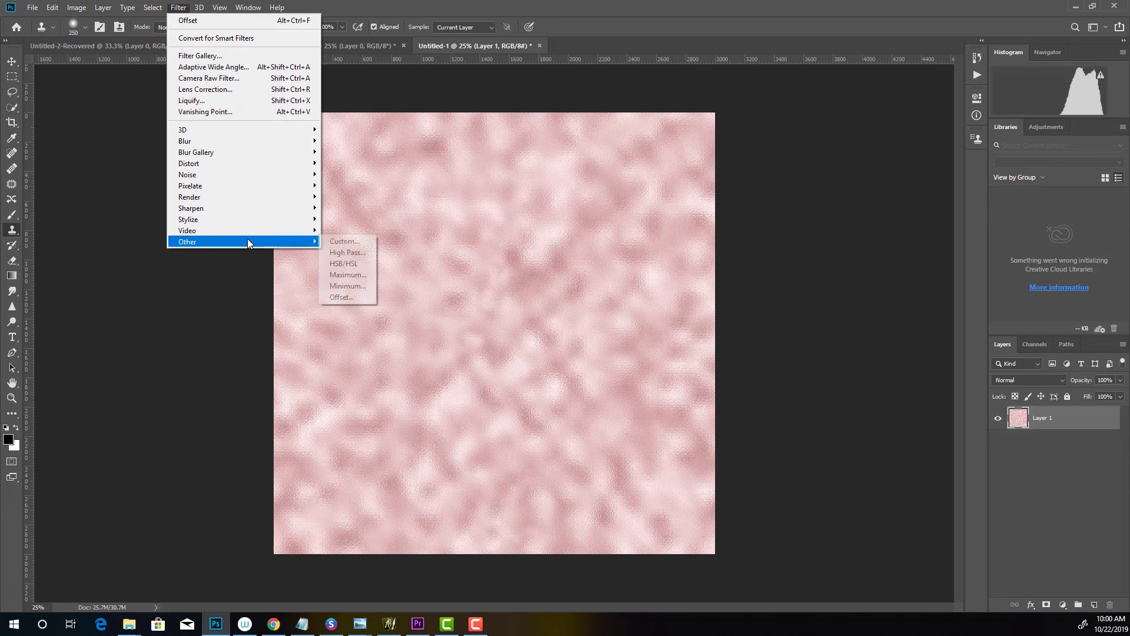
click(347, 297)
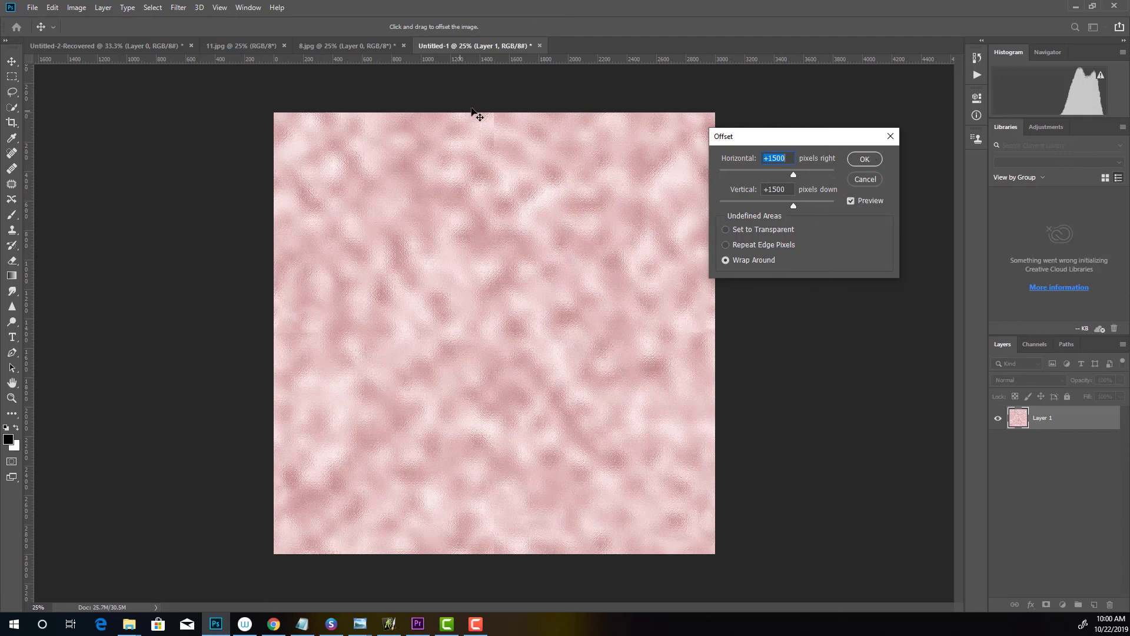
key(Return)
Step: Clone clean foil over the remaining seam near the canvas top
key(s)
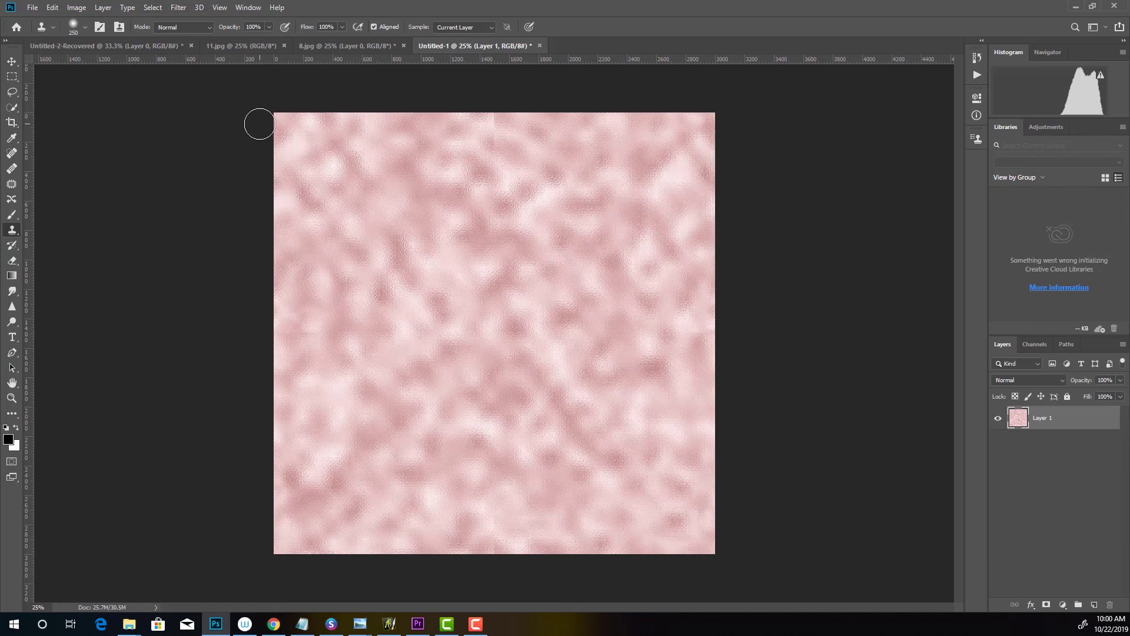
alt+click(479, 166)
mouse_move(492, 149)
mouse_down()
mouse_move(479, 149)
mouse_move(492, 129)
mouse_up()
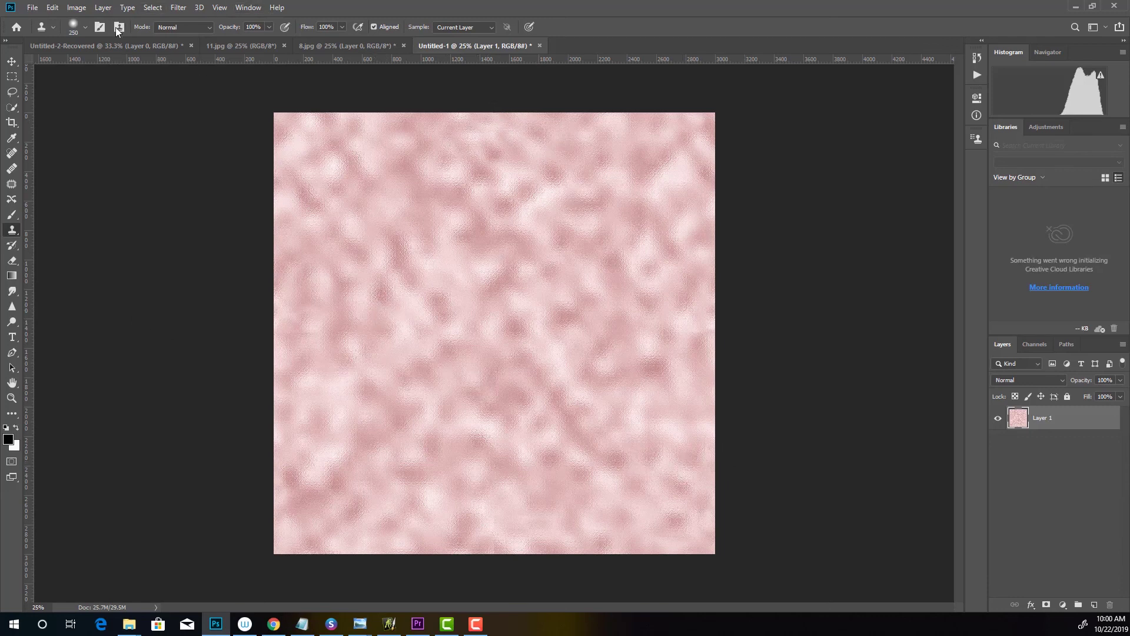
Step: Apply the 1500 px Offset again to shift the texture back
click(179, 8)
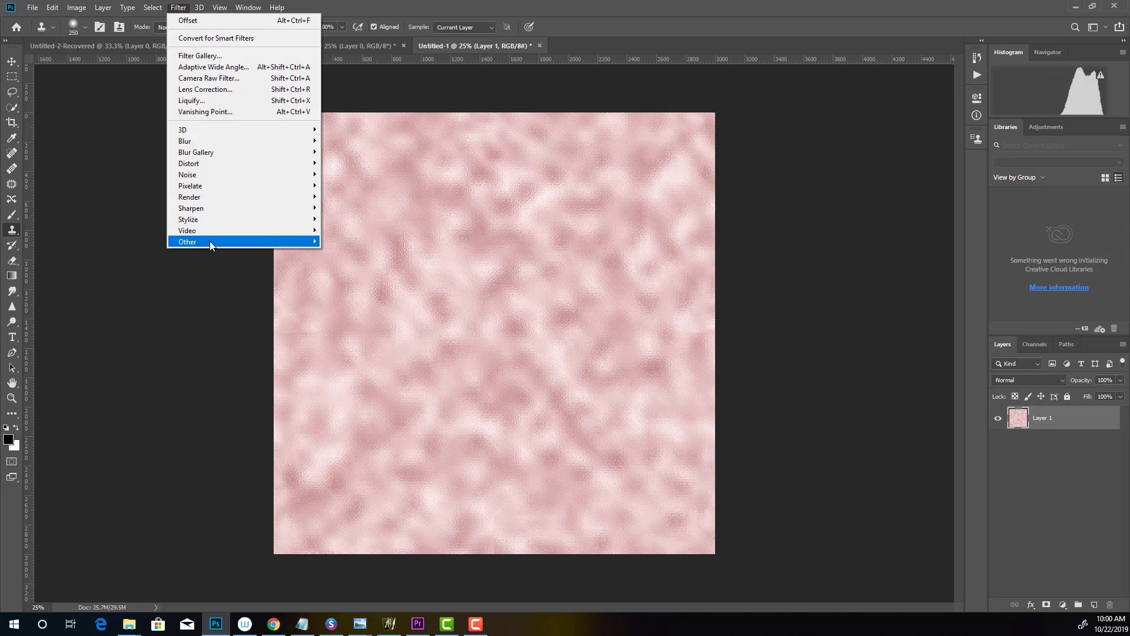
mouse_move(209, 241)
click(358, 300)
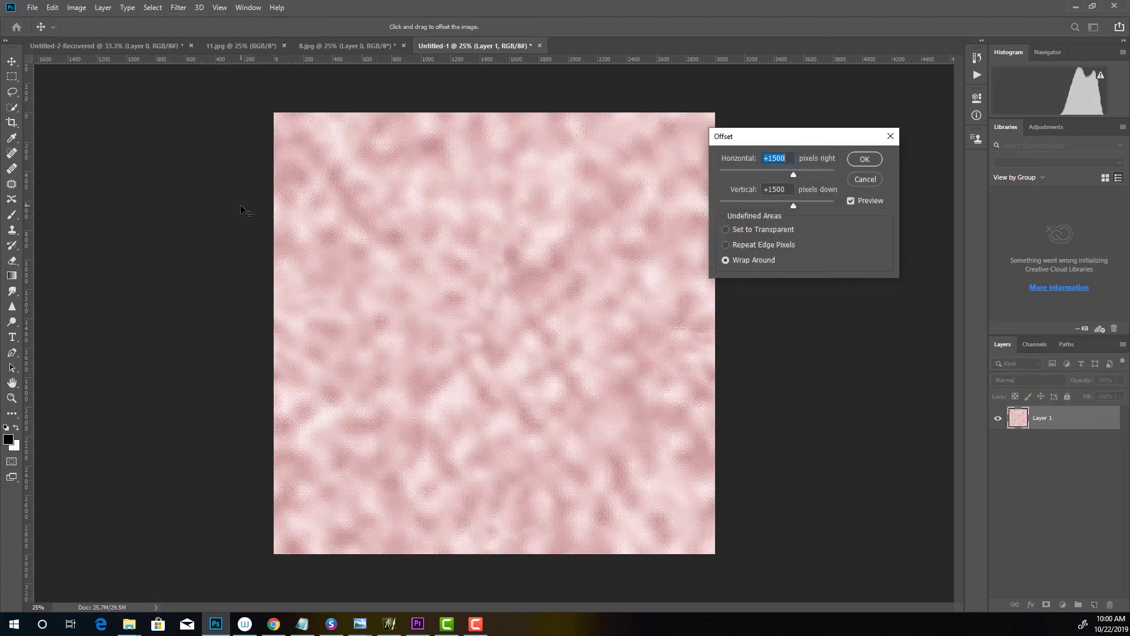
click(862, 159)
key(s)
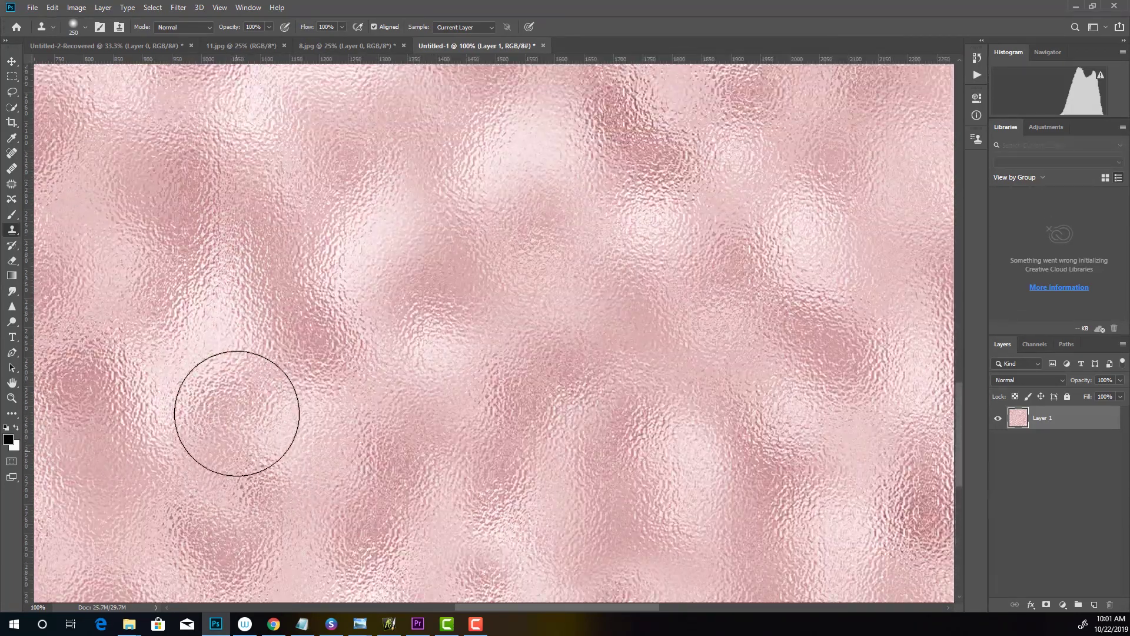
Step: Scroll up and down across the foil texture at 100% to check for visible seams
scroll(184, 365, up, 3)
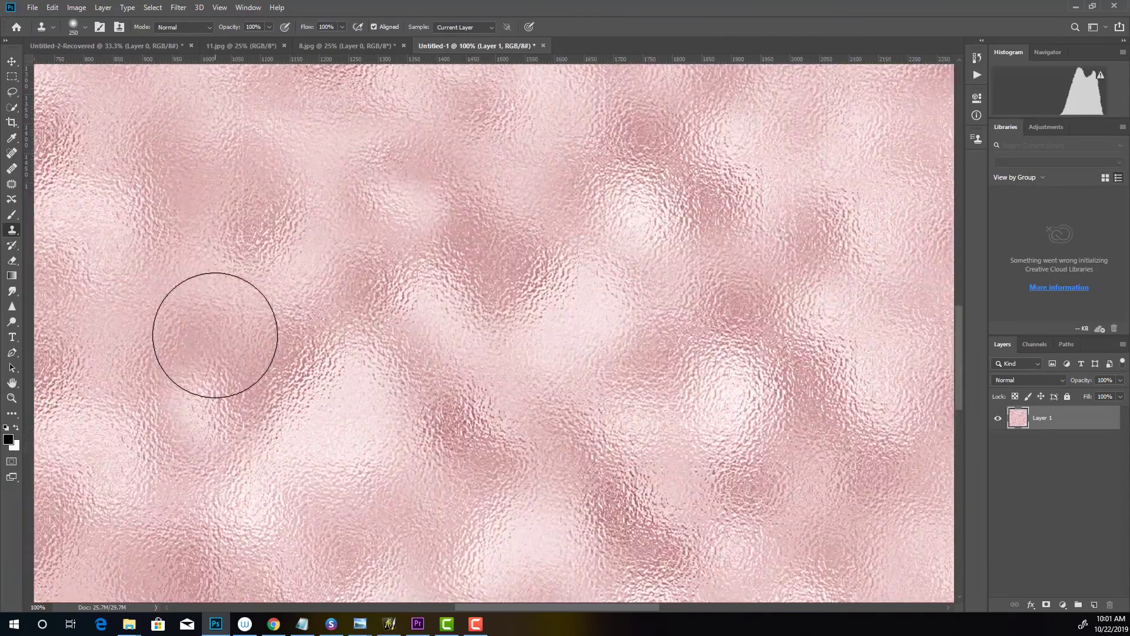
scroll(222, 313, up, 5)
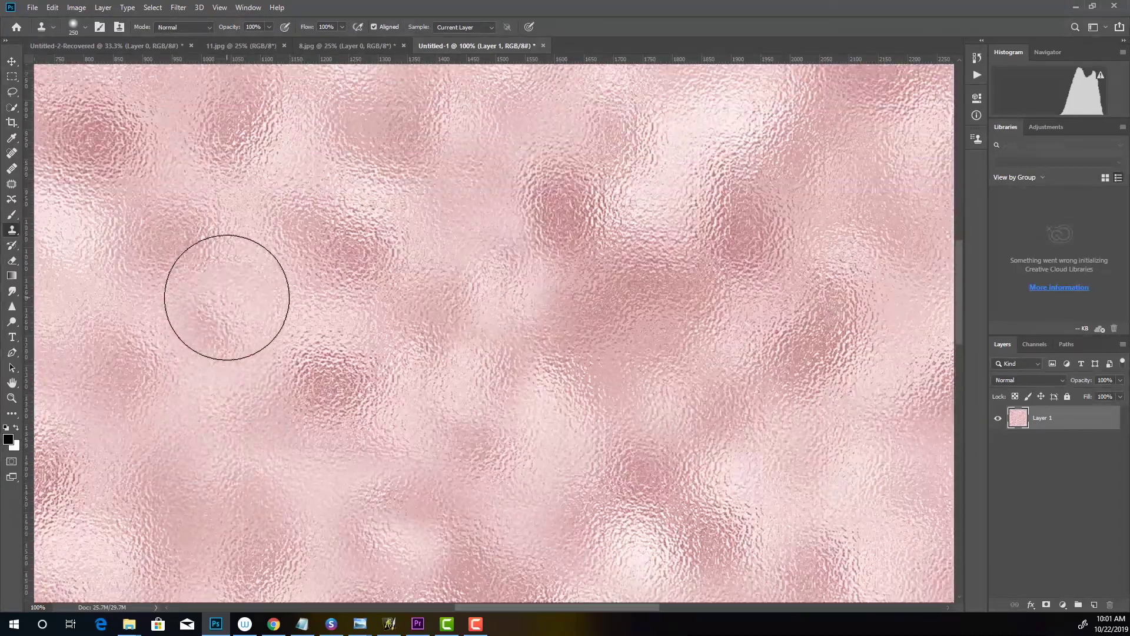
scroll(153, 256, up, 8)
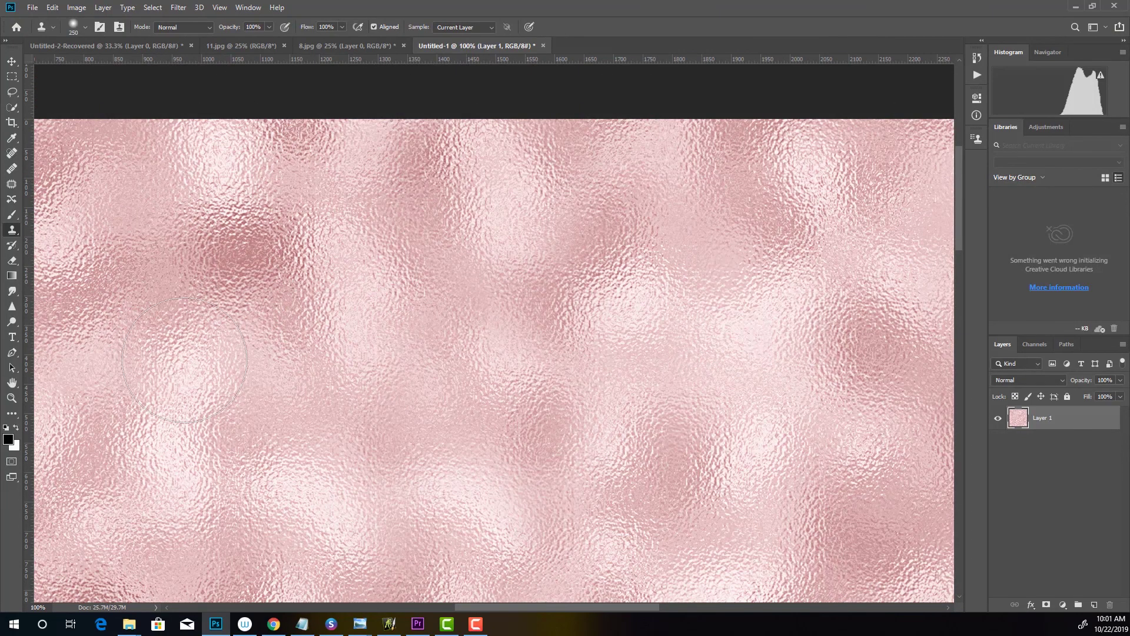
scroll(517, 341, down, 5)
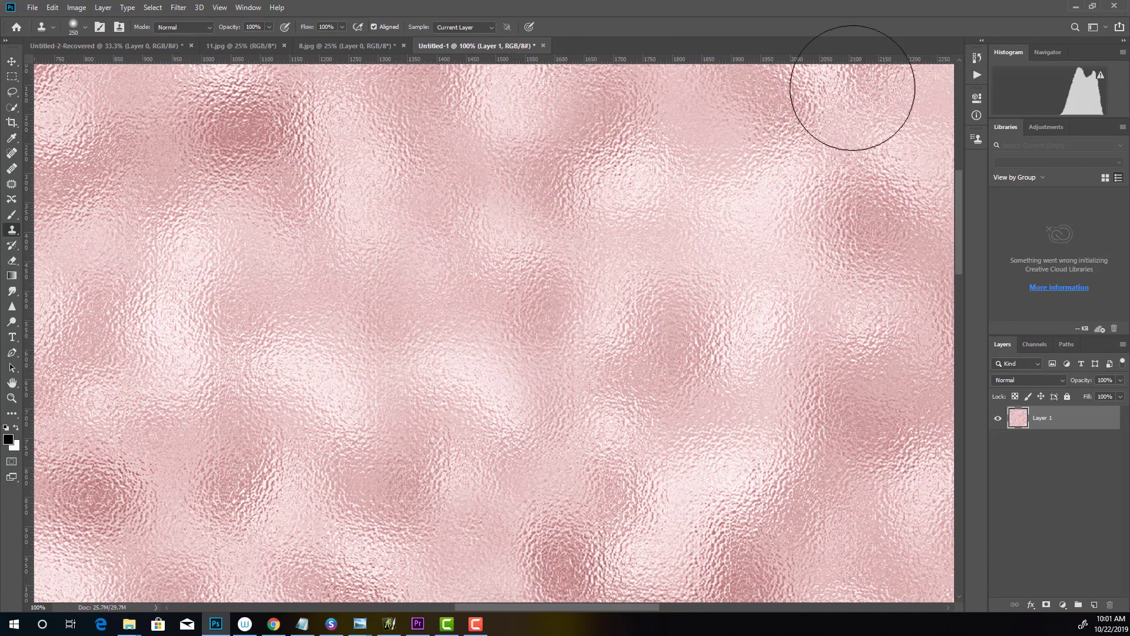
scroll(115, 231, down, 2)
scroll(423, 201, down, 1)
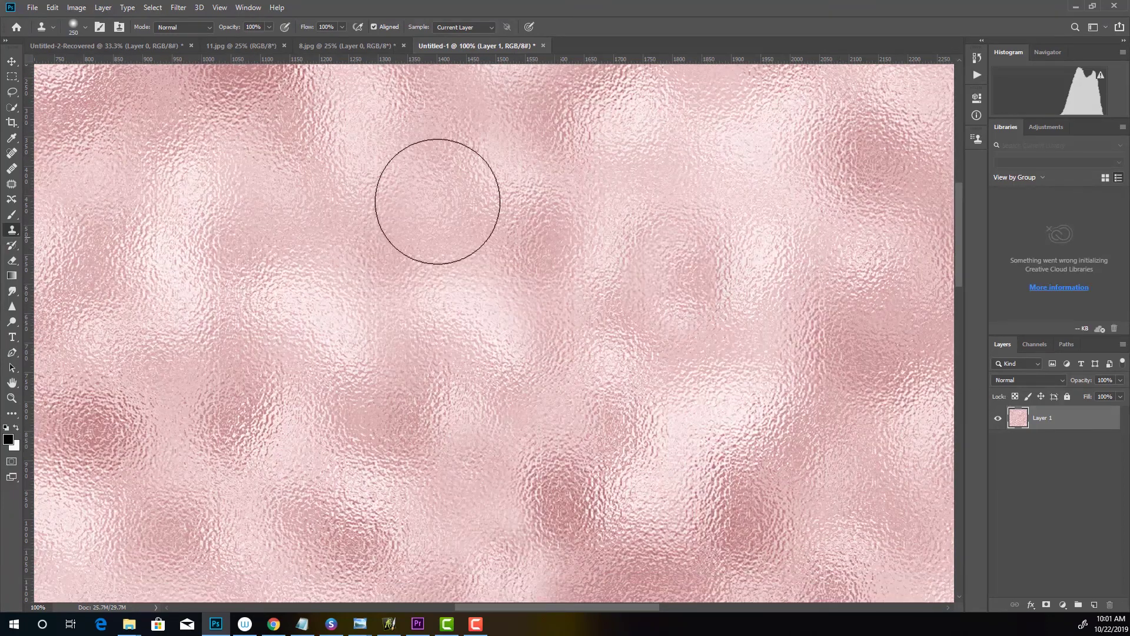
scroll(537, 139, up, 8)
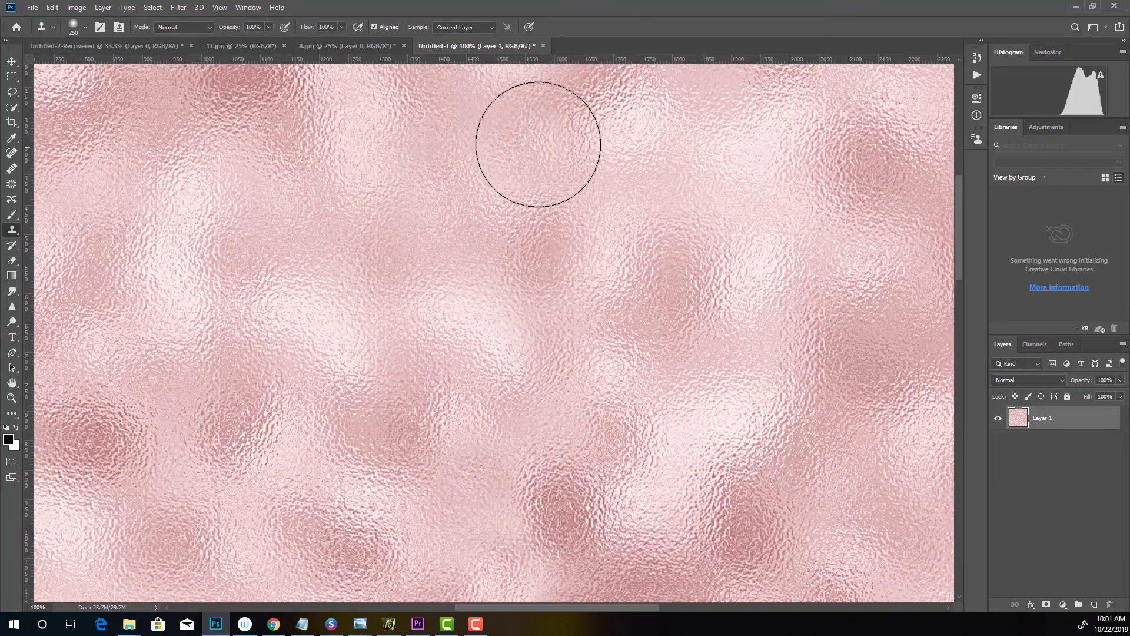
scroll(448, 112, up, 2)
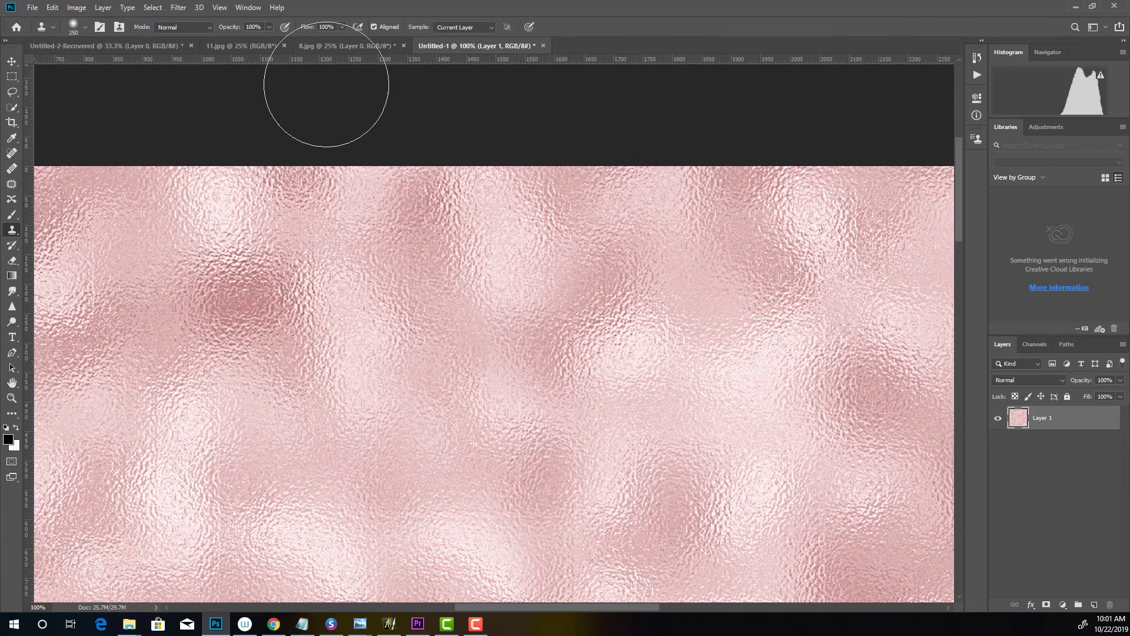